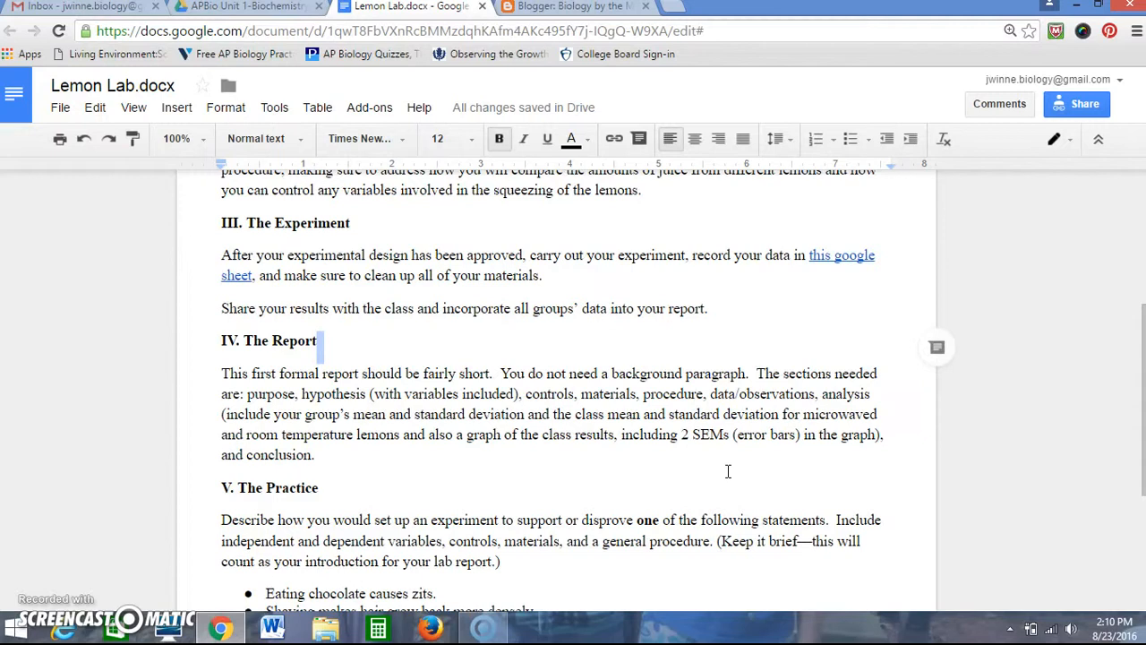
Open the spreadsheet linked as "this google sheet" in The Experiment section of the lab document.
click(726, 337)
click(834, 257)
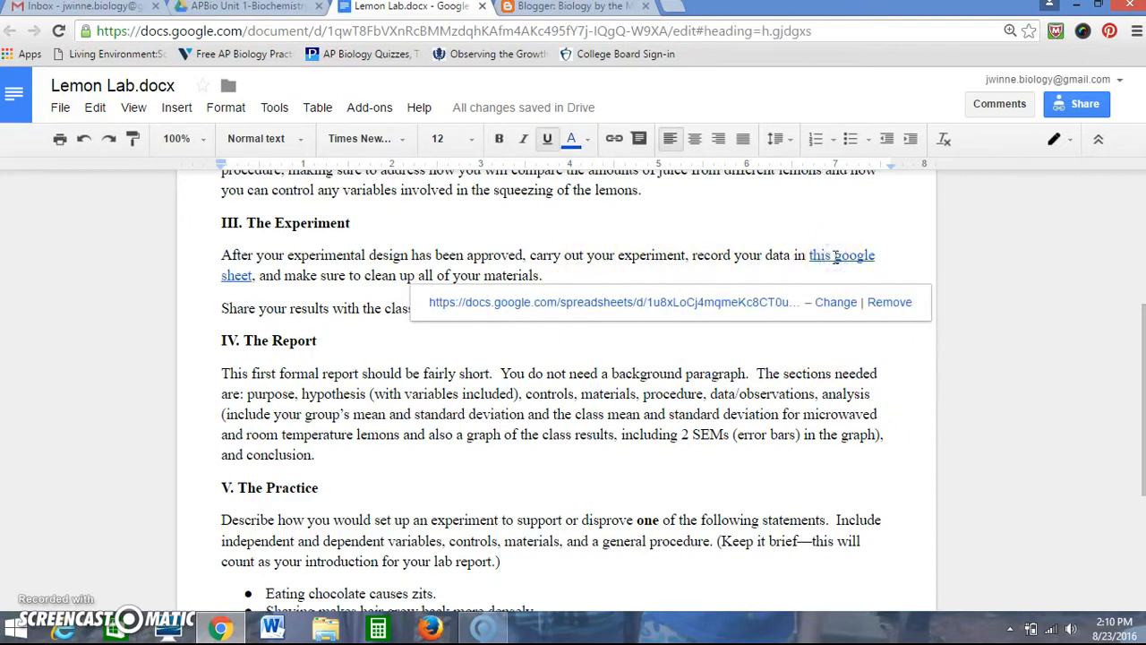
click(727, 303)
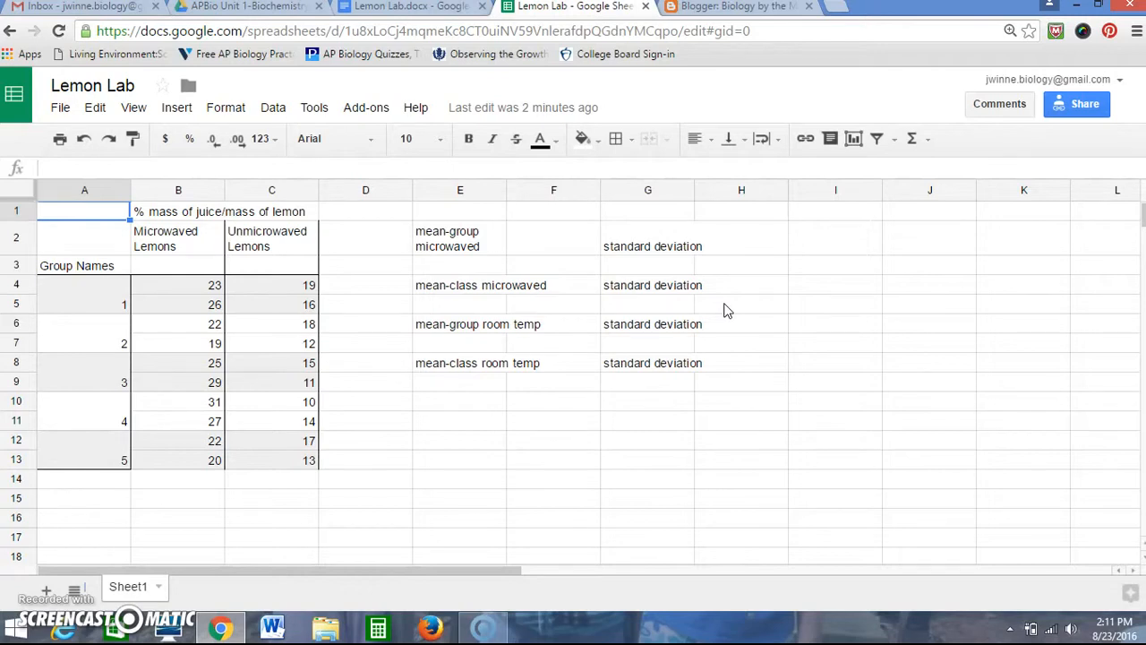
Make a copy of the spreadsheet, replacing "Copy of" in its name with the teacher's name before "Lemon Lab".
click(60, 111)
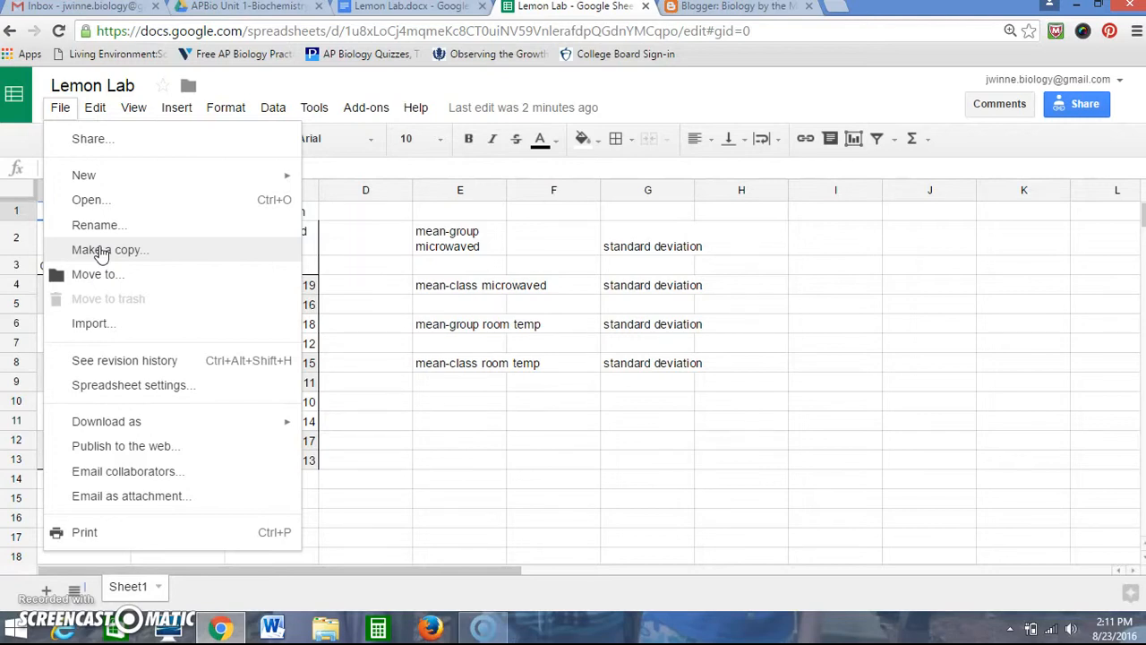
click(101, 254)
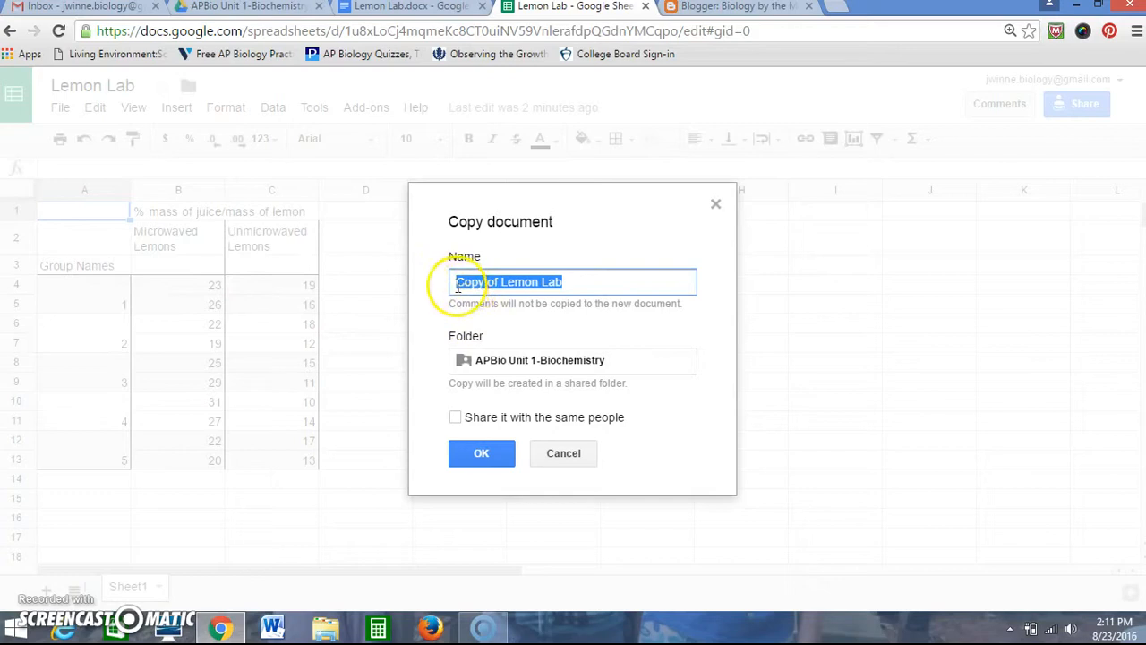
click(498, 281)
key(BackSpace)
key(BackSpace)
key(BackSpace)
key(BackSpace)
key(BackSpace)
key(BackSpace)
key(BackSpace)
key(BackSpace)
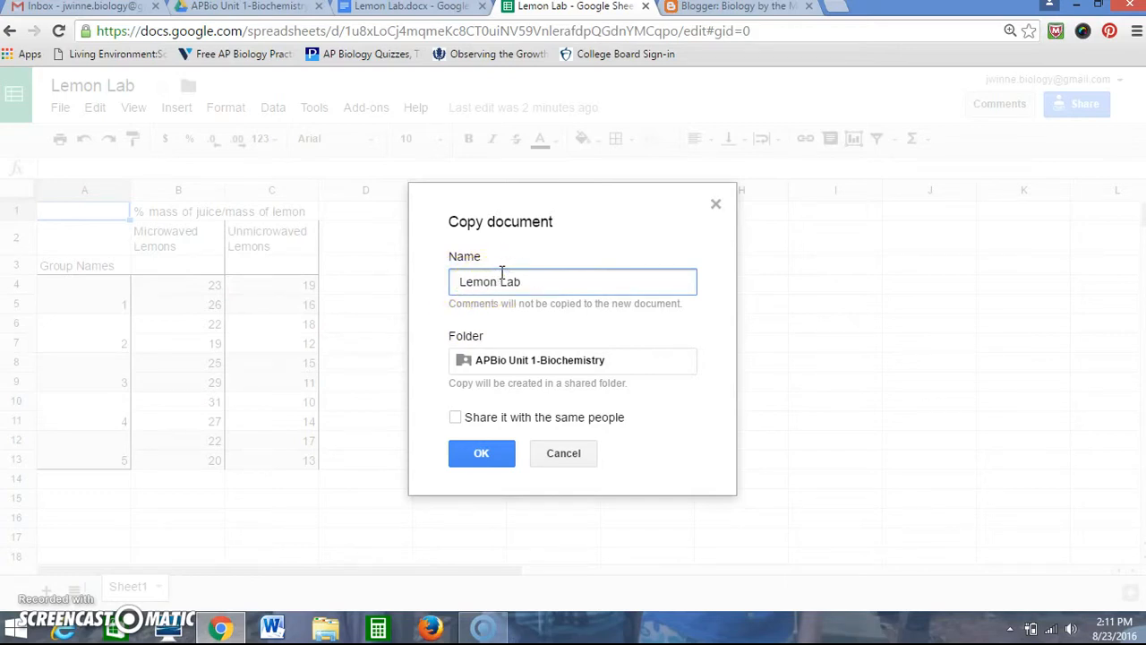
text(Mrs. Winne)
click(483, 456)
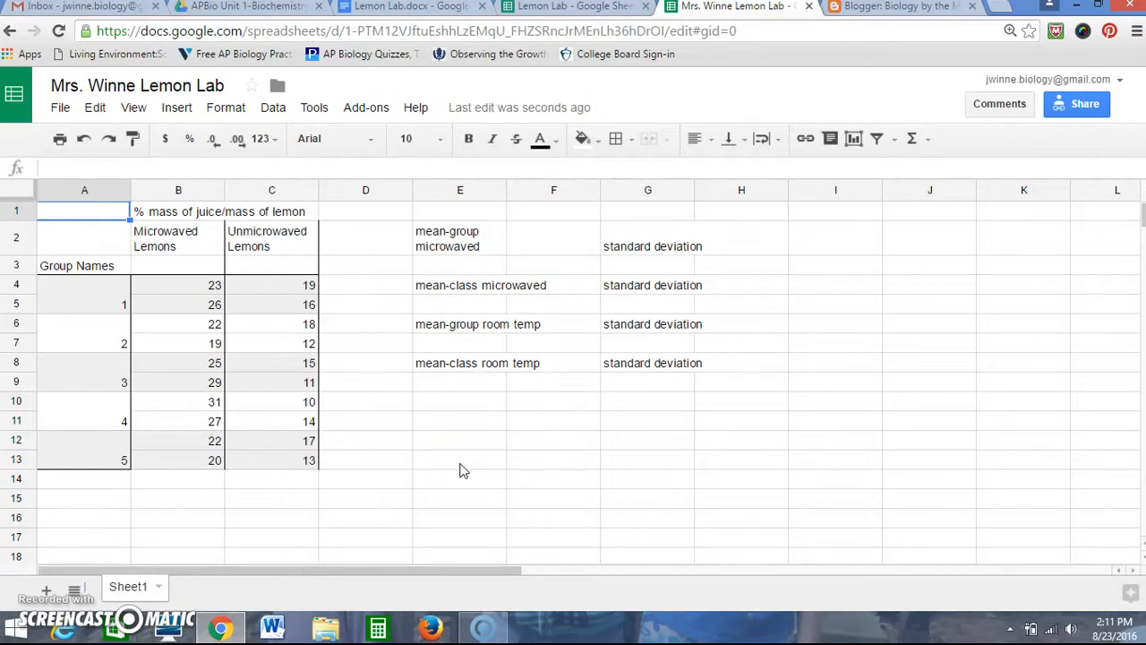
Calculate the group mean for microwaved lemons in cell E3 with AVERAGE over B4:B5.
click(427, 271)
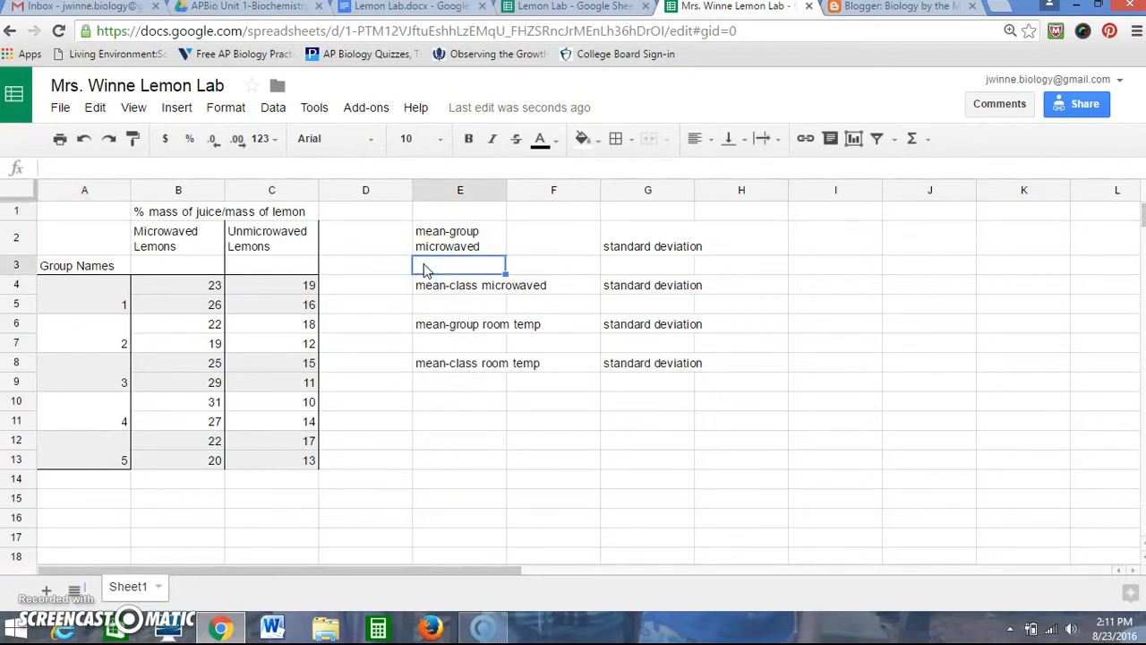
text(=)
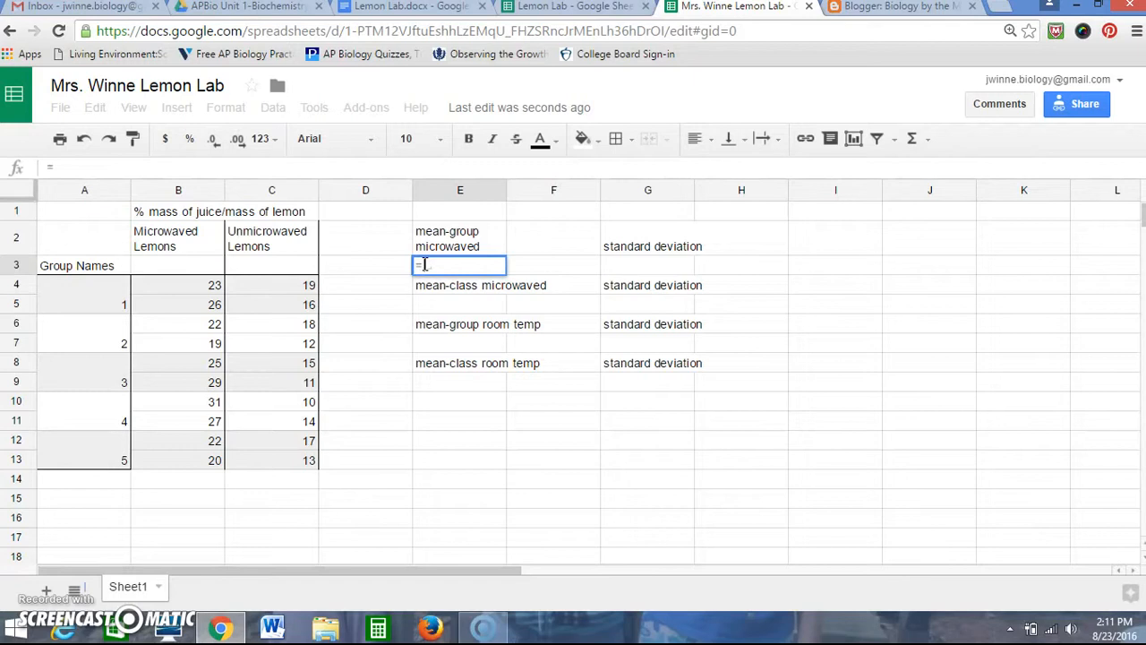
text(aver)
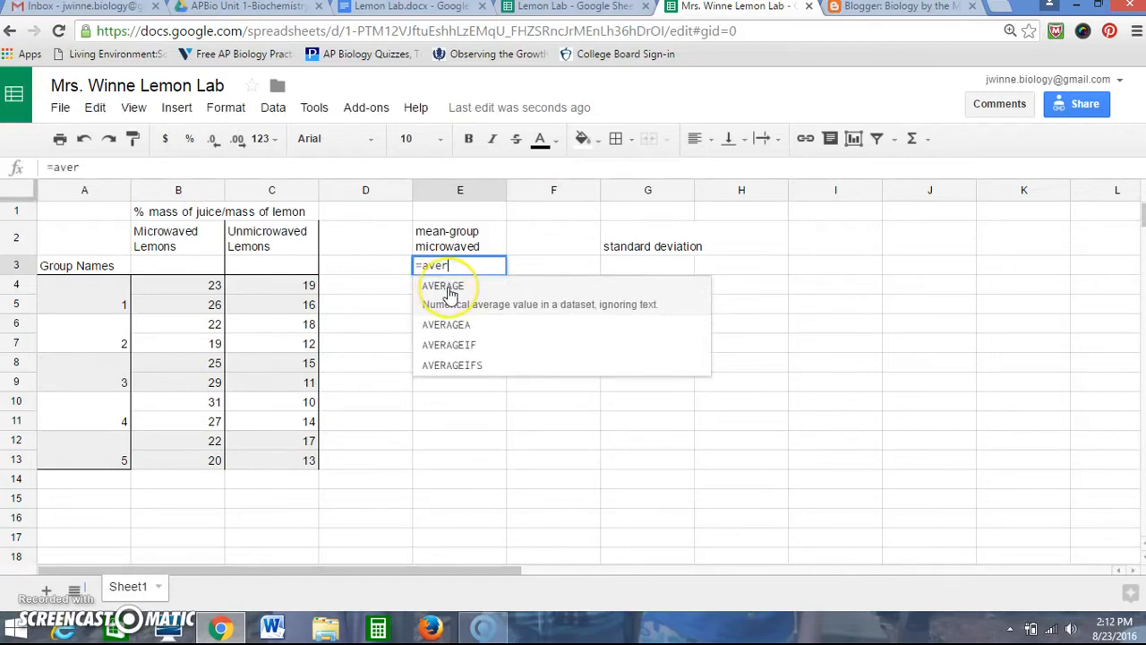
click(447, 288)
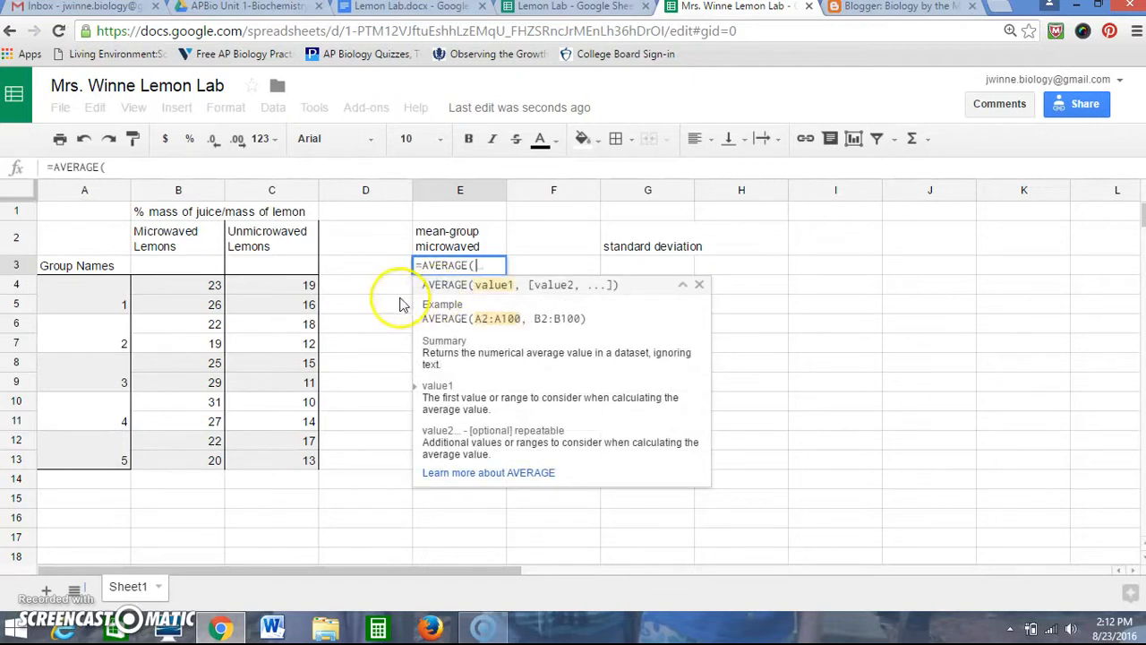
click(196, 286)
drag(196, 286, 197, 305)
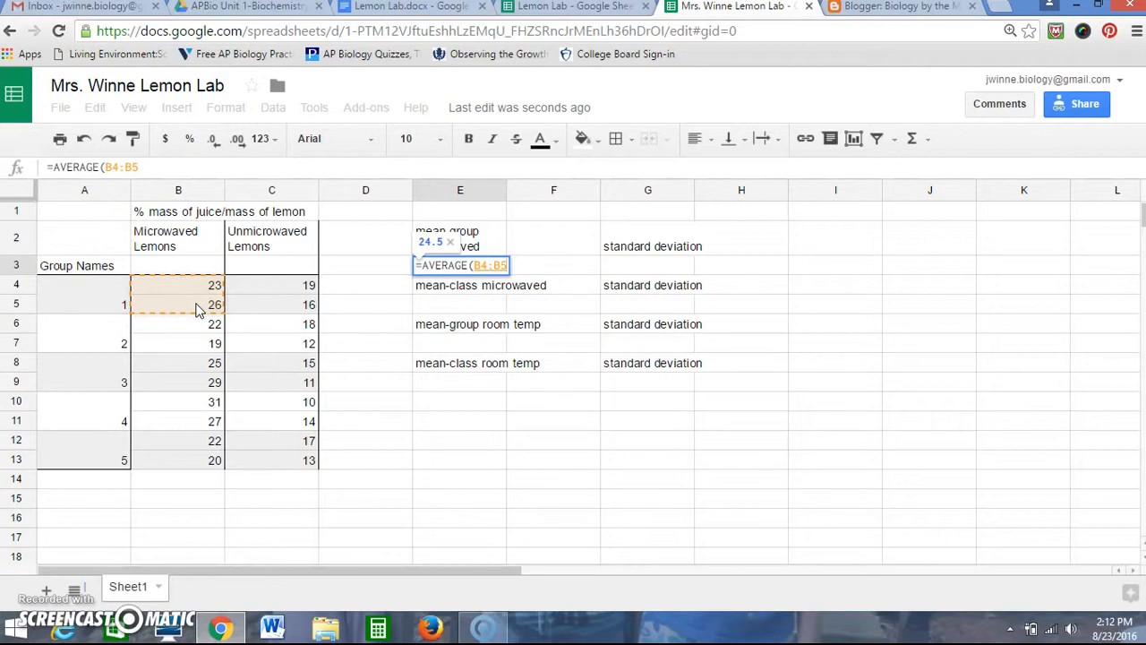
key(Return)
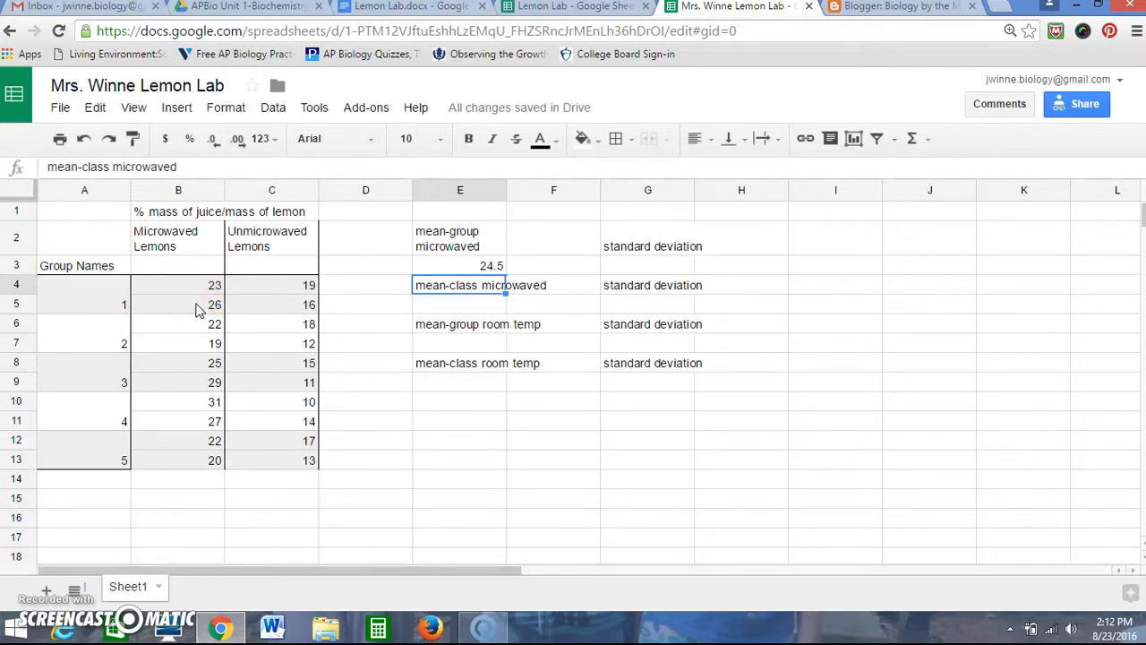
Calculate the group standard deviation for microwaved lemons in cell G3 with STDEV over B4:B5.
click(651, 265)
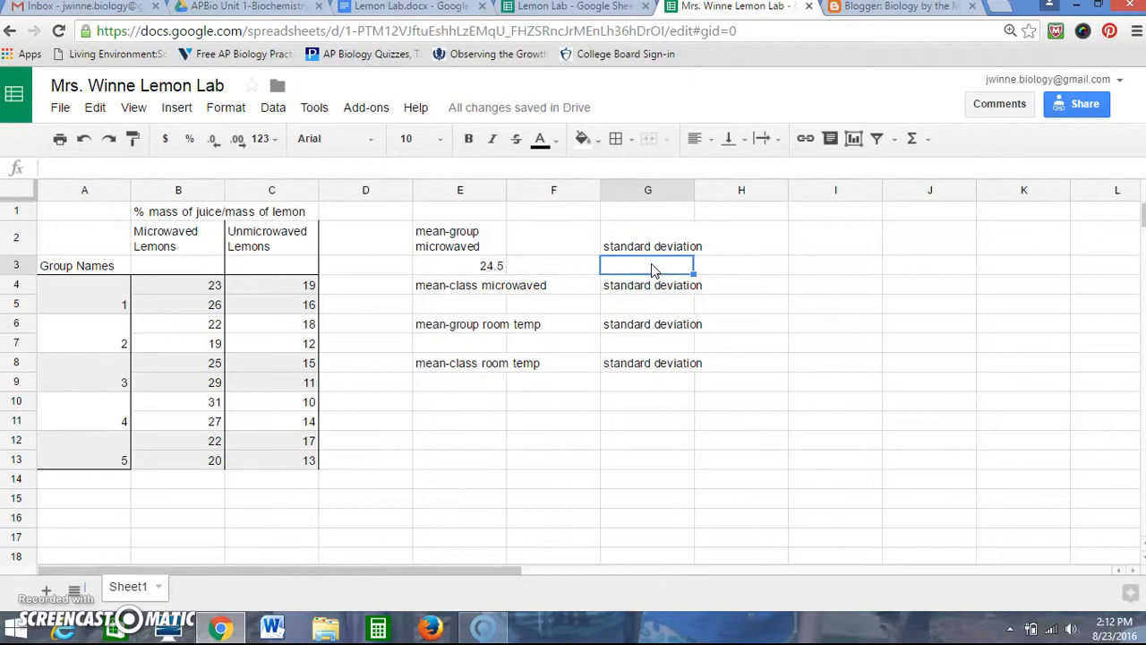
text(=)
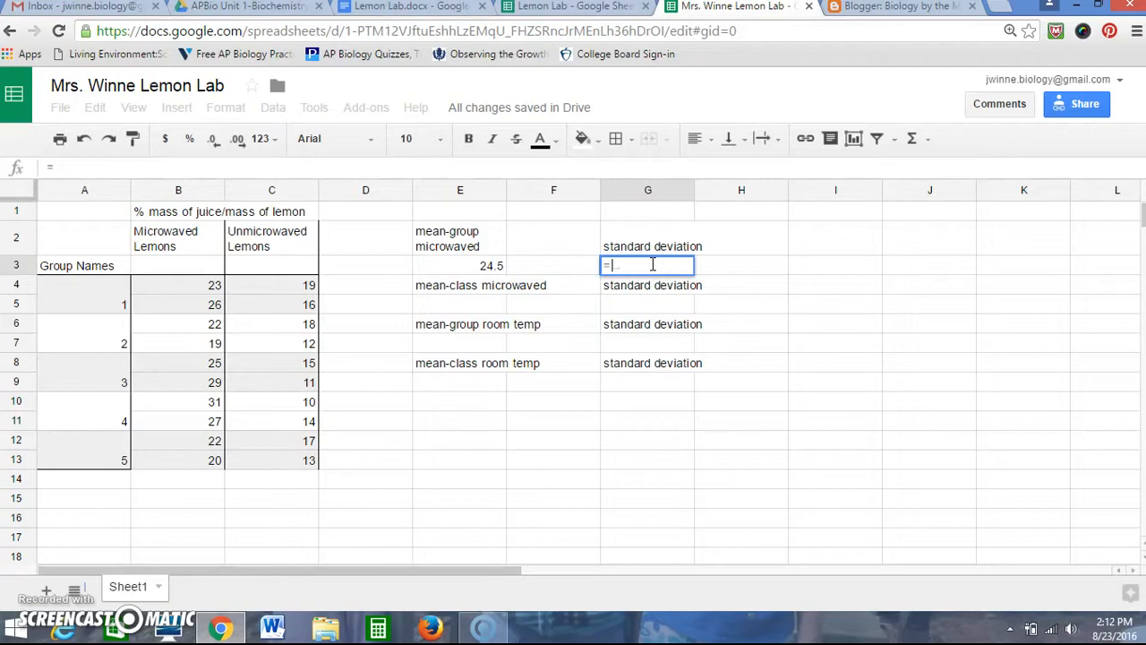
text(std)
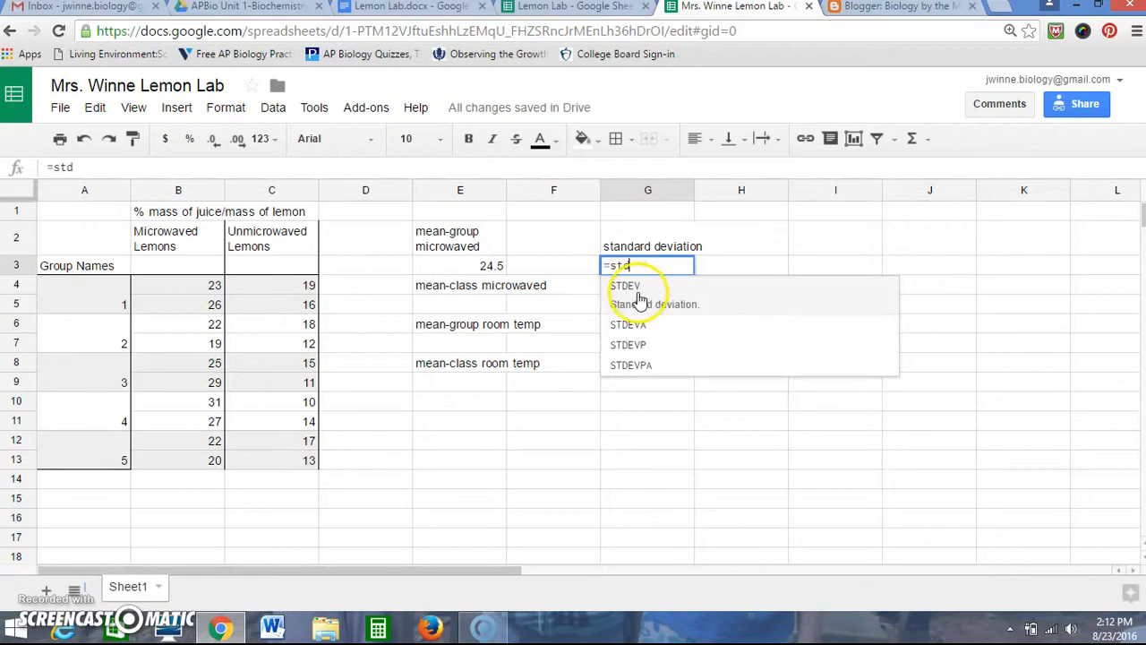
click(639, 298)
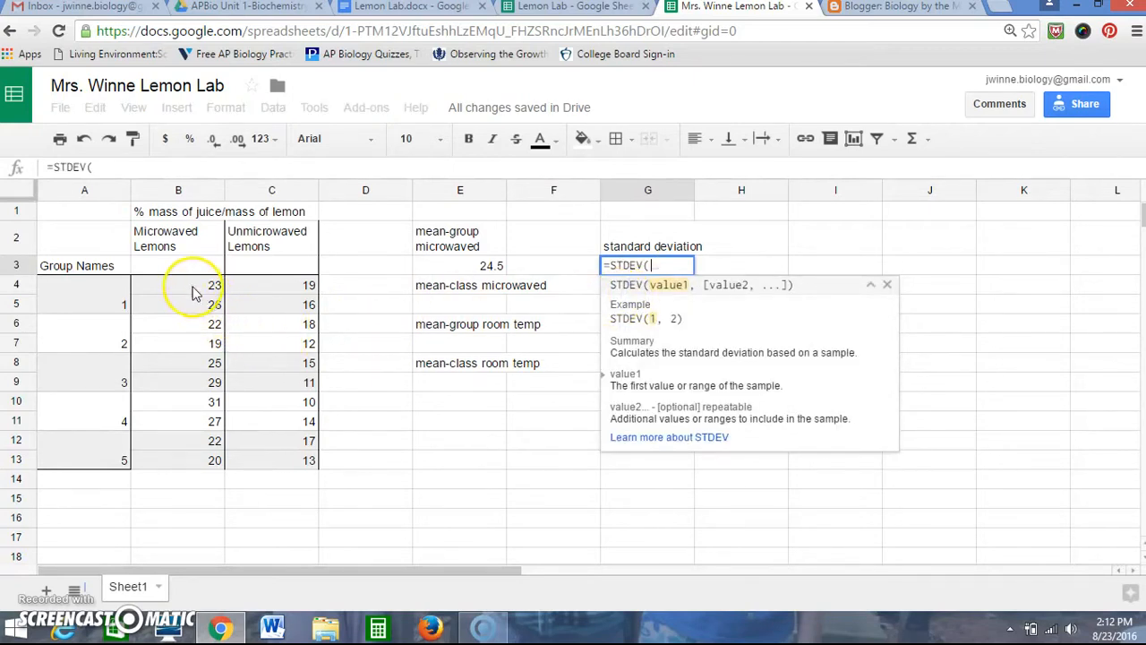
drag(195, 293, 196, 308)
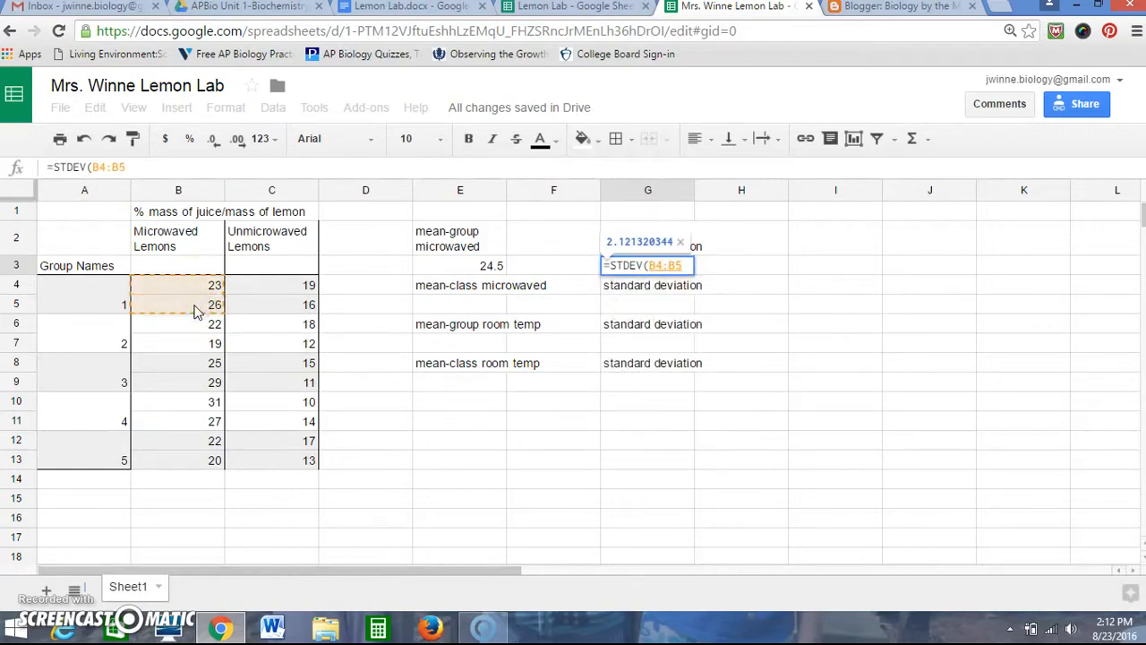
key(Return)
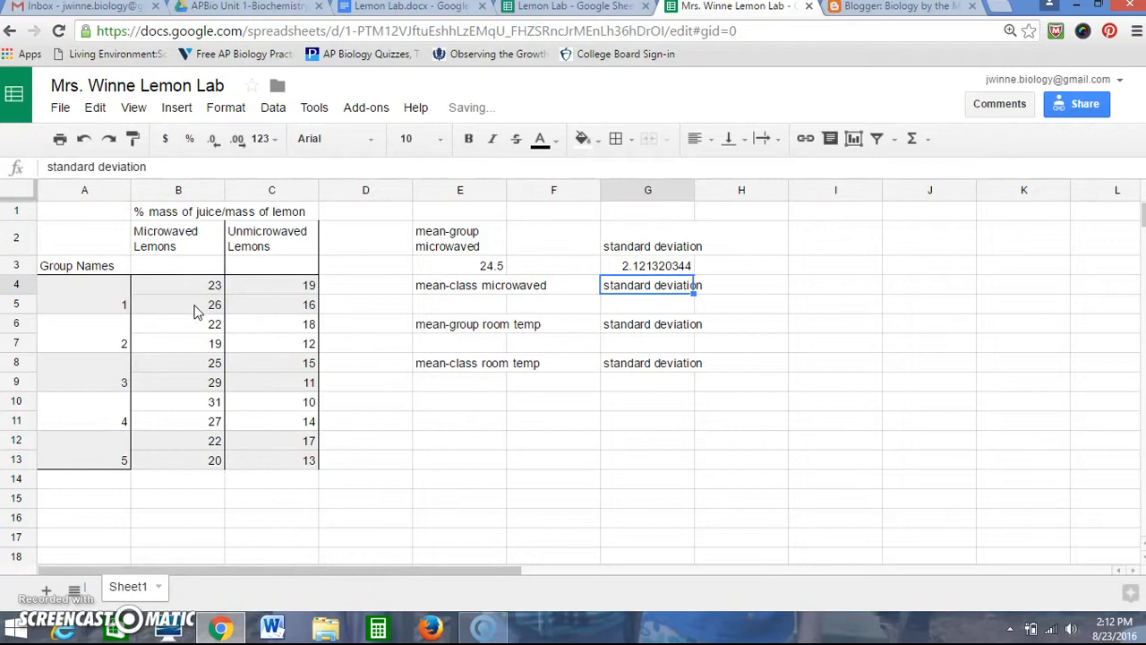
Calculate the class mean for microwaved lemons in cell E5 with AVERAGE over B4:B13.
click(478, 309)
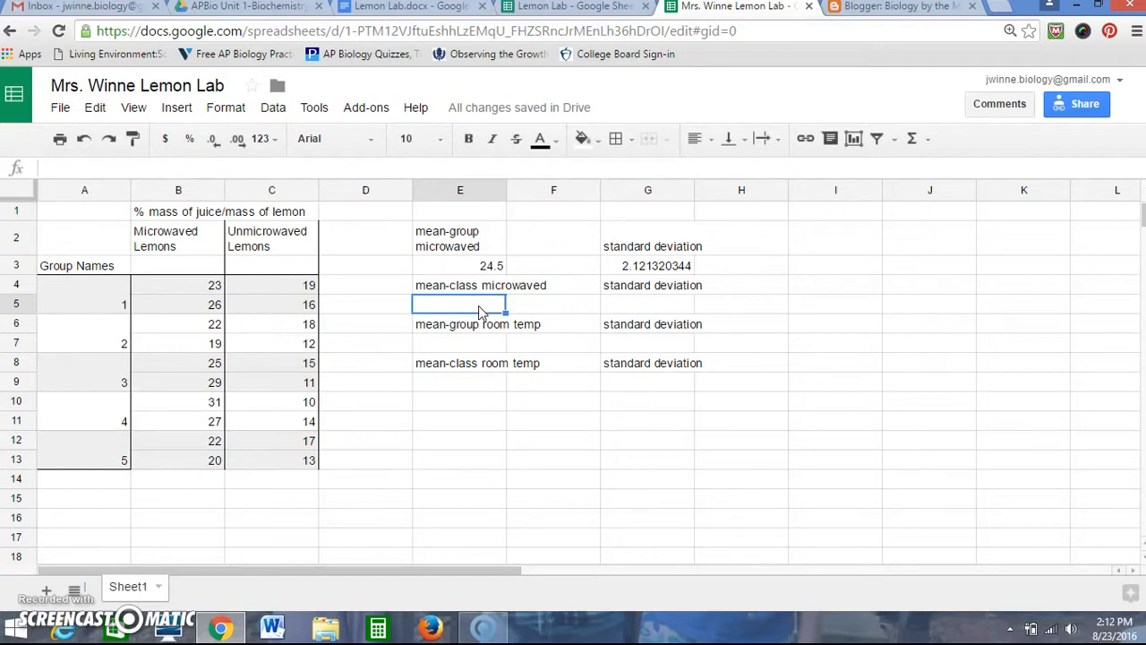
text(=)
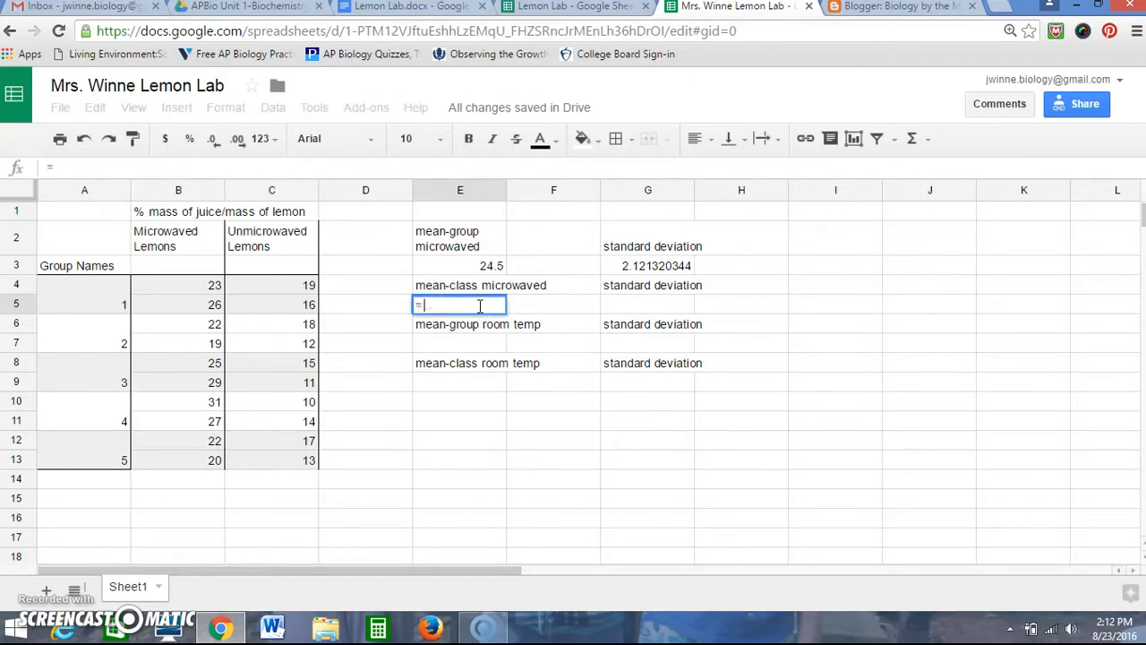
text(aver)
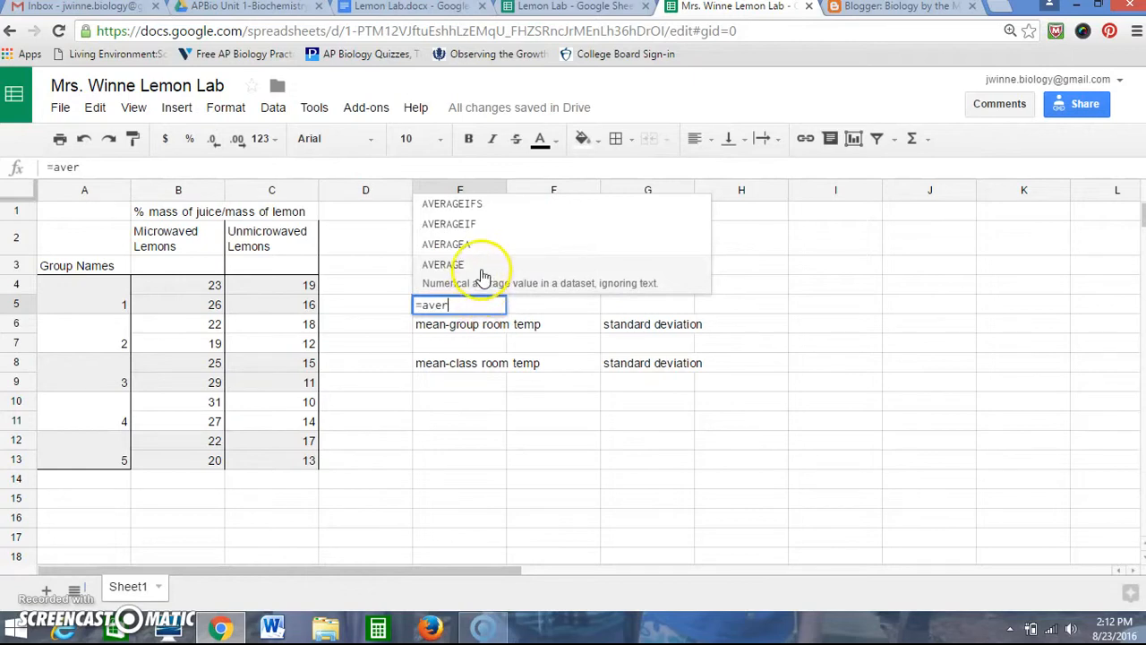
click(485, 265)
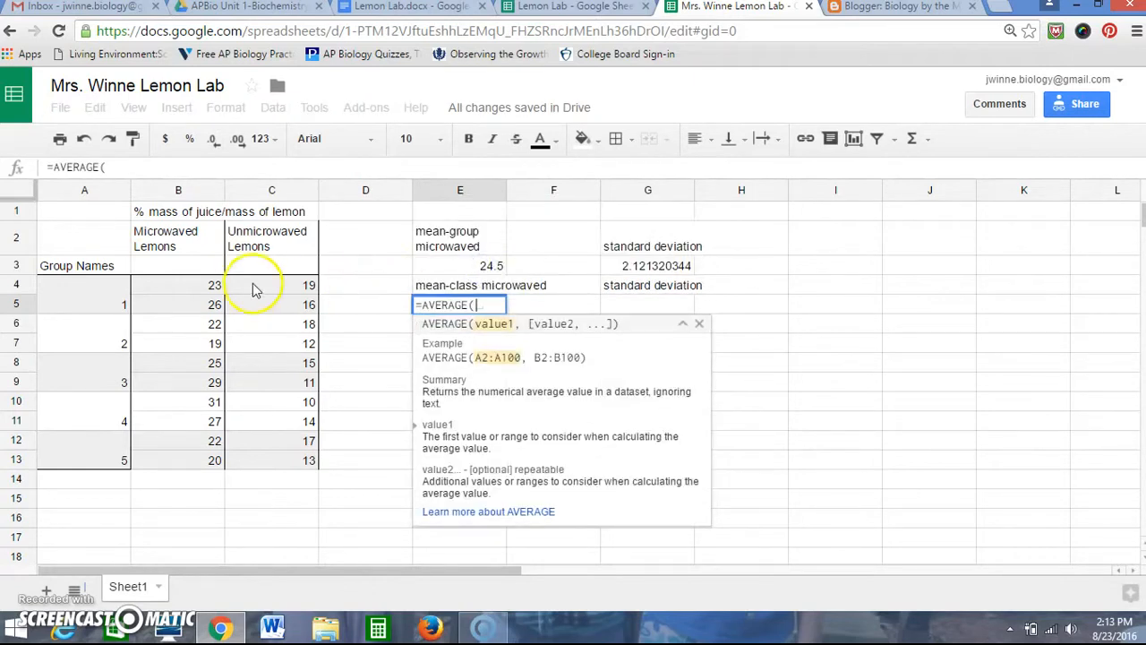
click(198, 288)
drag(198, 288, 201, 462)
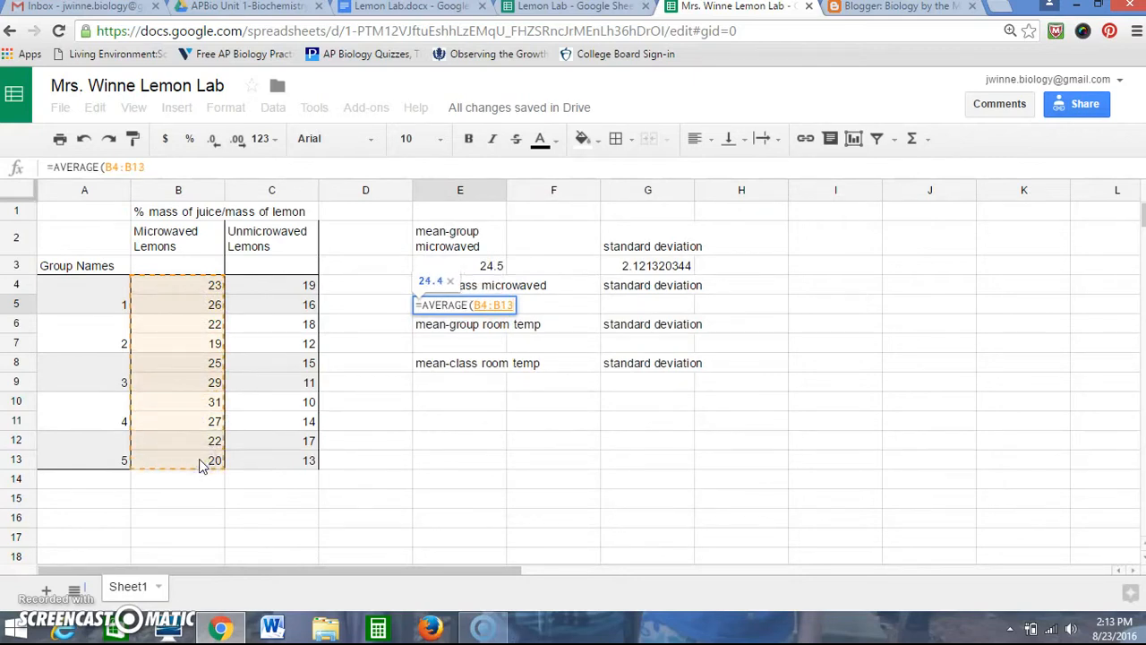
key(Return)
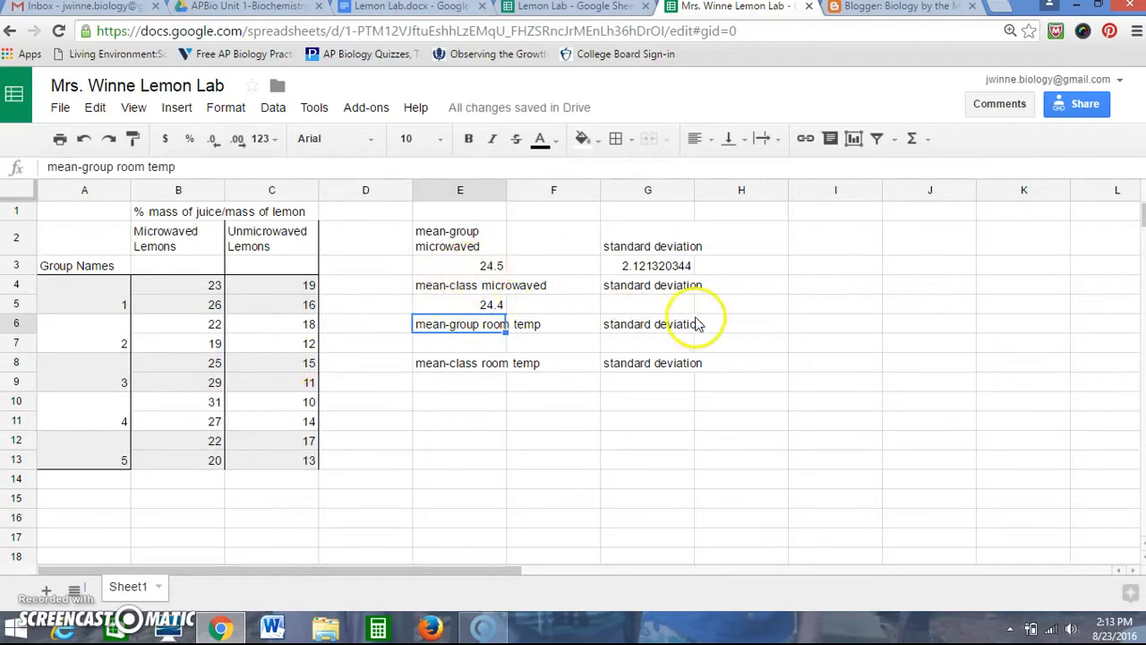
Calculate the class standard deviation for microwaved lemons in cell G5 with STDEV over B4:B13.
click(660, 306)
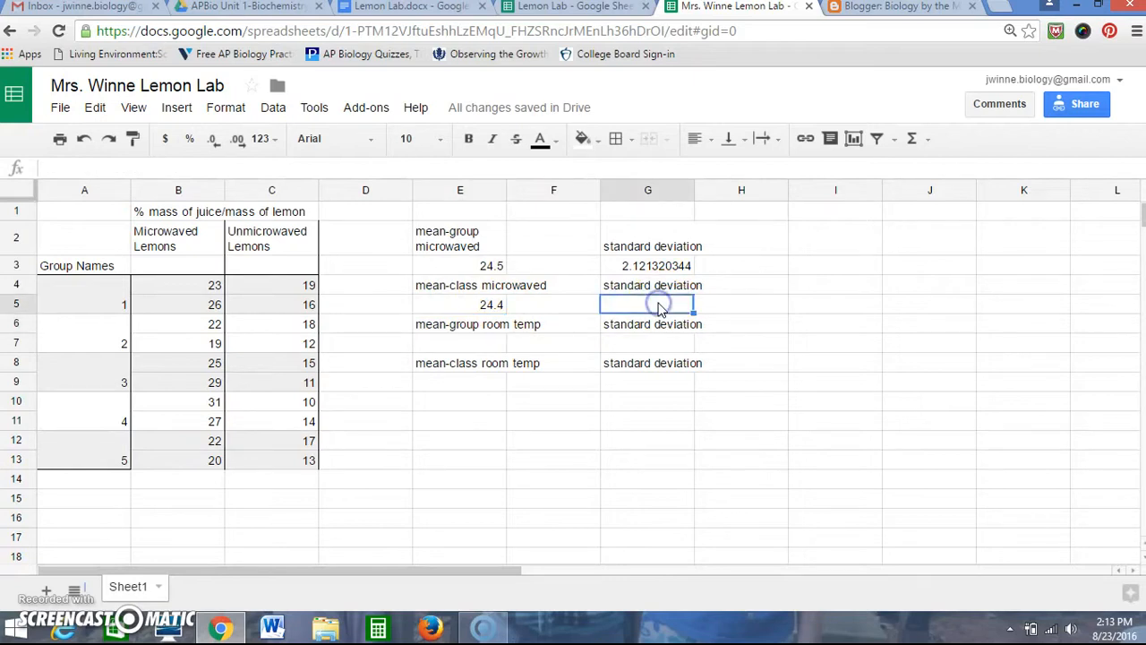
text(=)
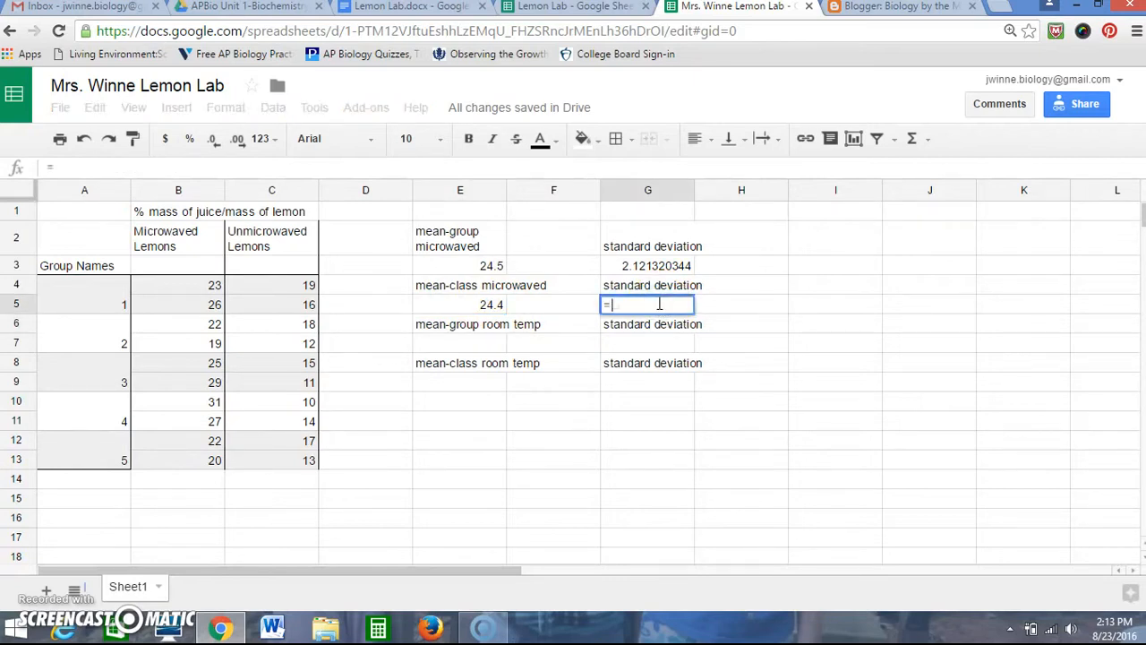
text(std)
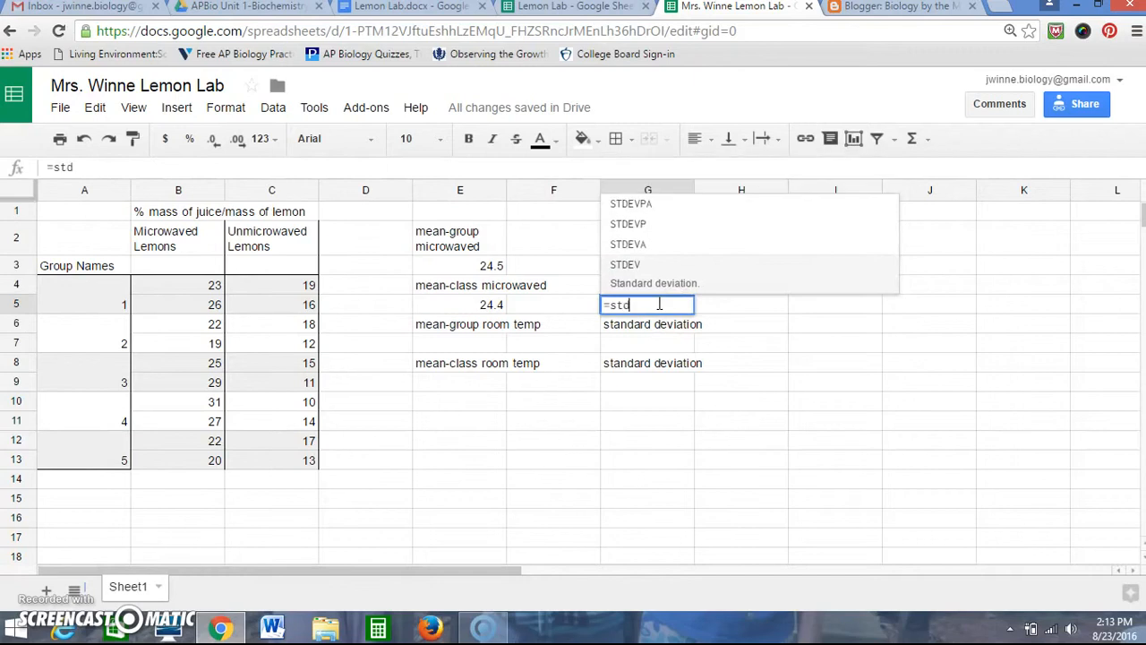
click(660, 265)
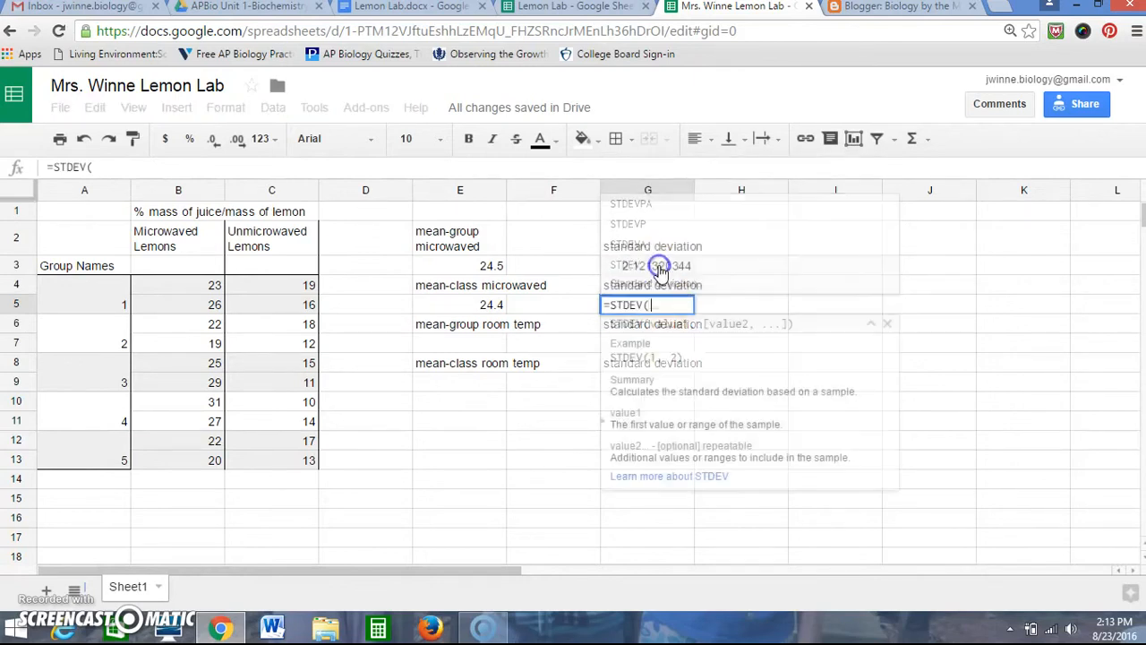
click(198, 286)
drag(199, 287, 203, 462)
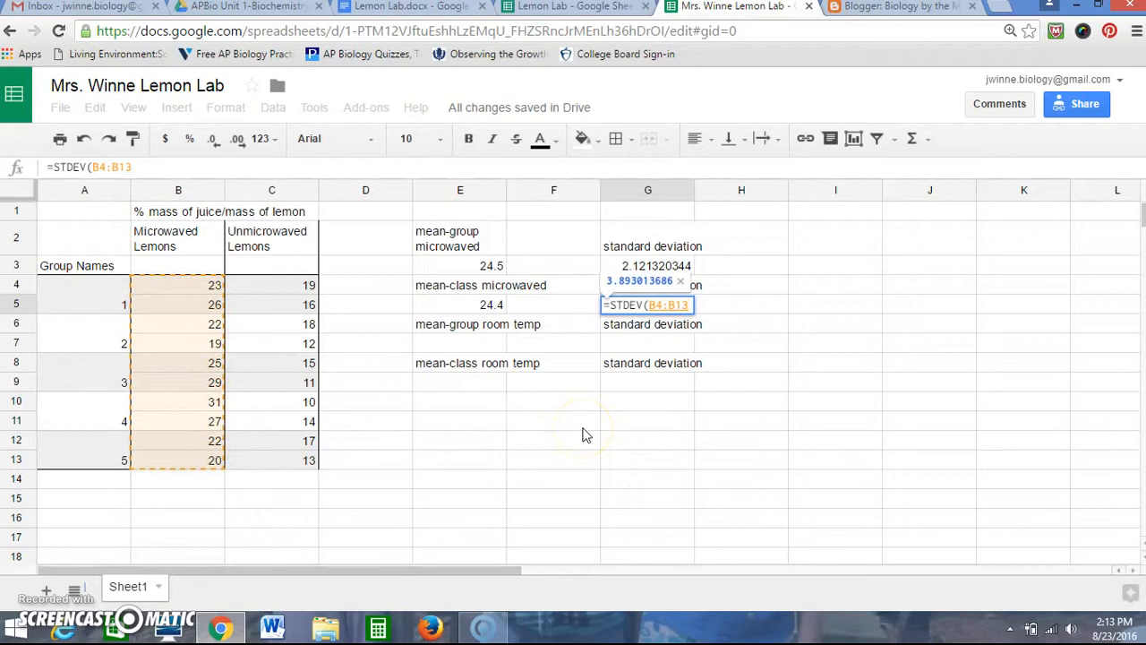
key(Return)
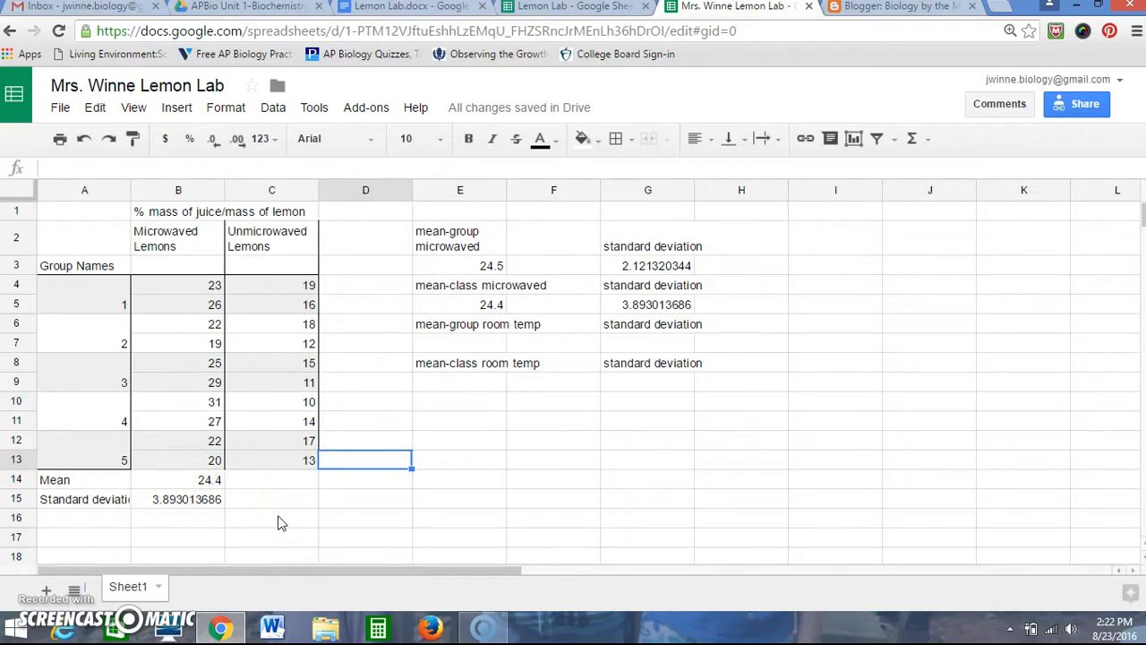
Fill the Mean and Standard deviation formulas from B14 and B15 across to C14 and C15 for the unmicrowaved lemons.
click(198, 483)
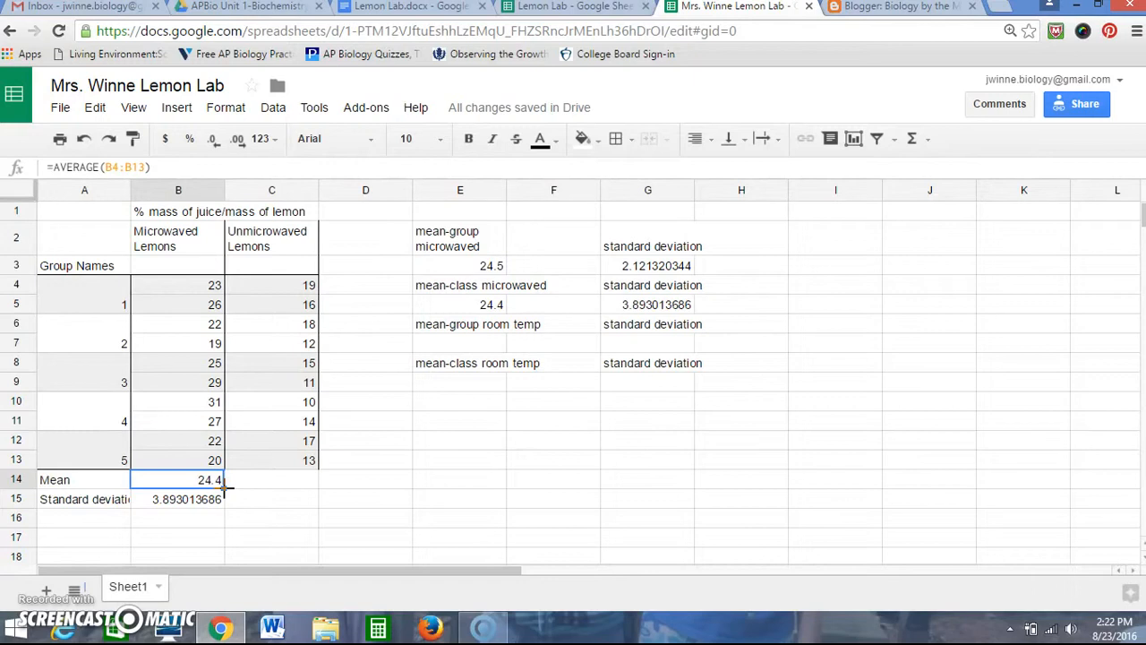
drag(224, 488, 294, 487)
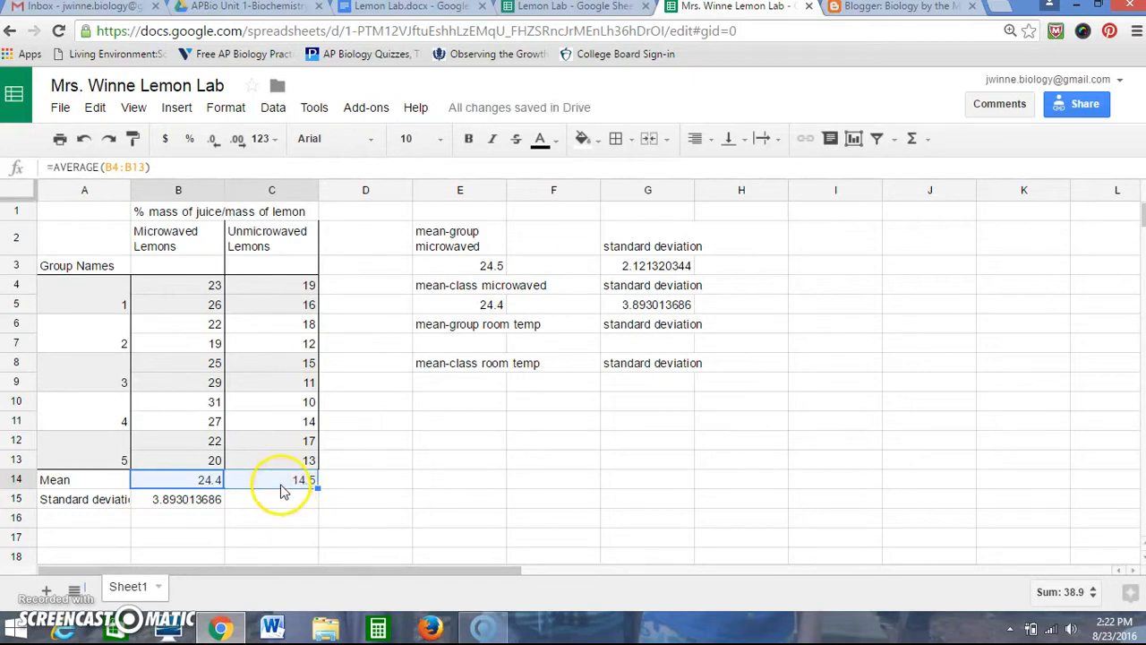
click(278, 484)
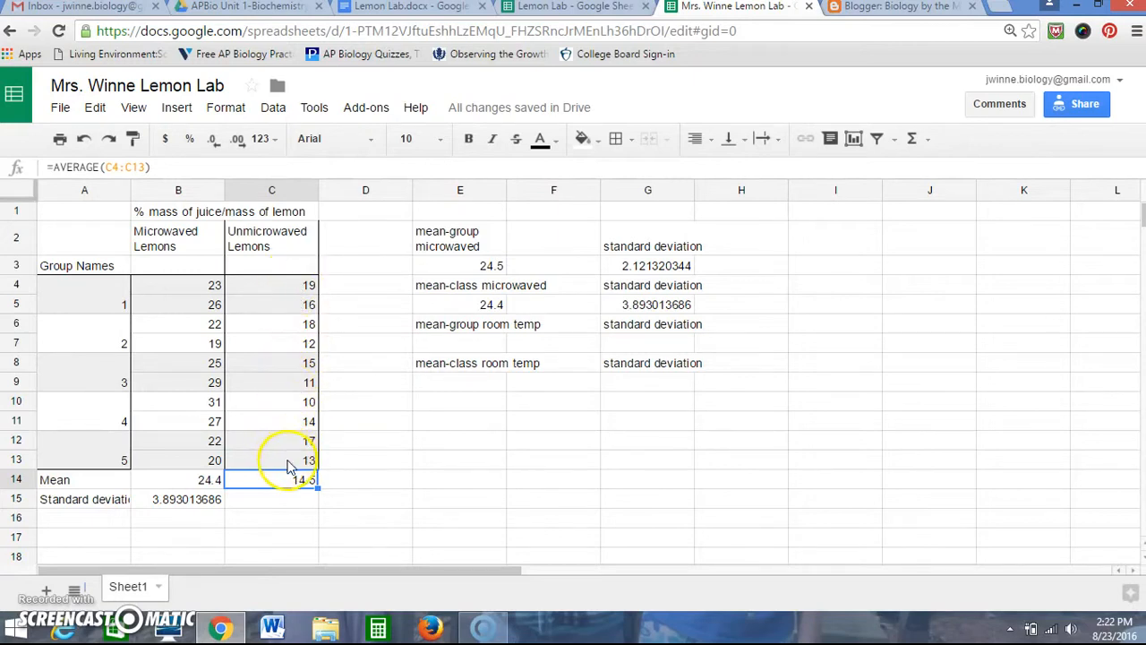
click(194, 503)
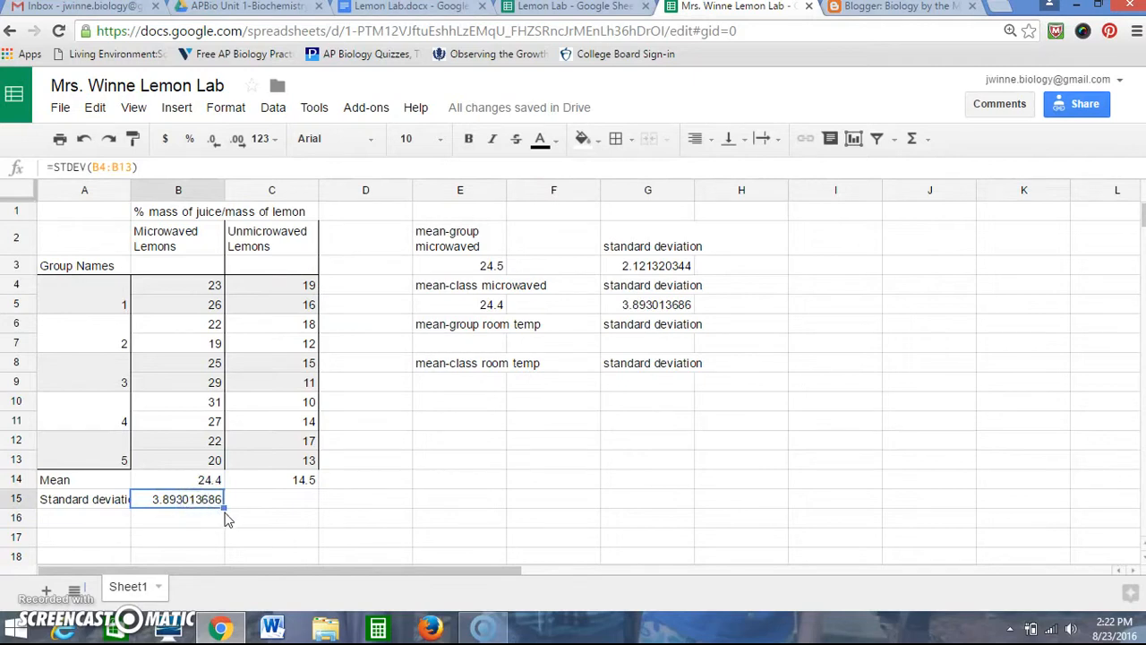
drag(224, 507, 280, 509)
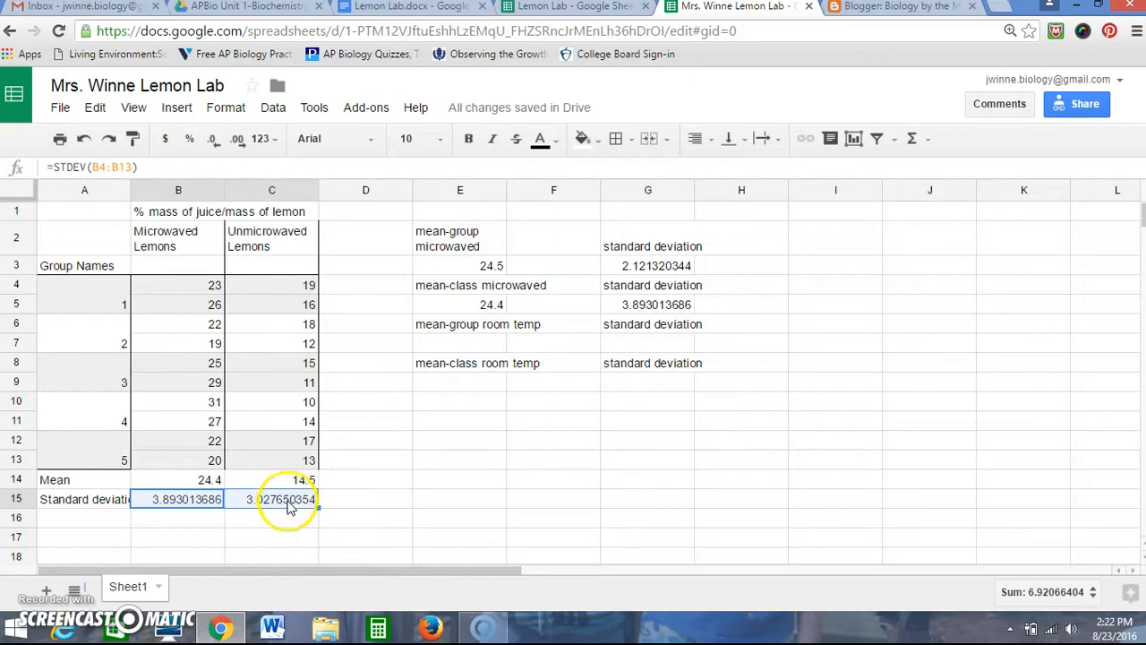
Start a chart from the labels and means in B14:C15 and choose the side-by-side column chart type.
click(289, 507)
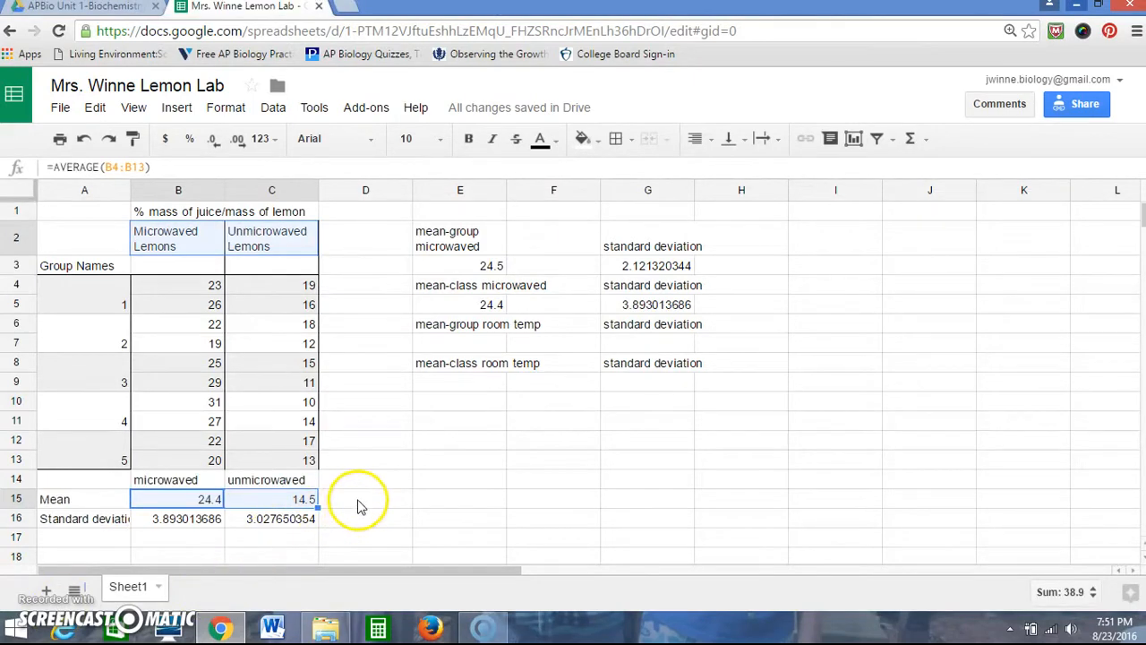
click(358, 507)
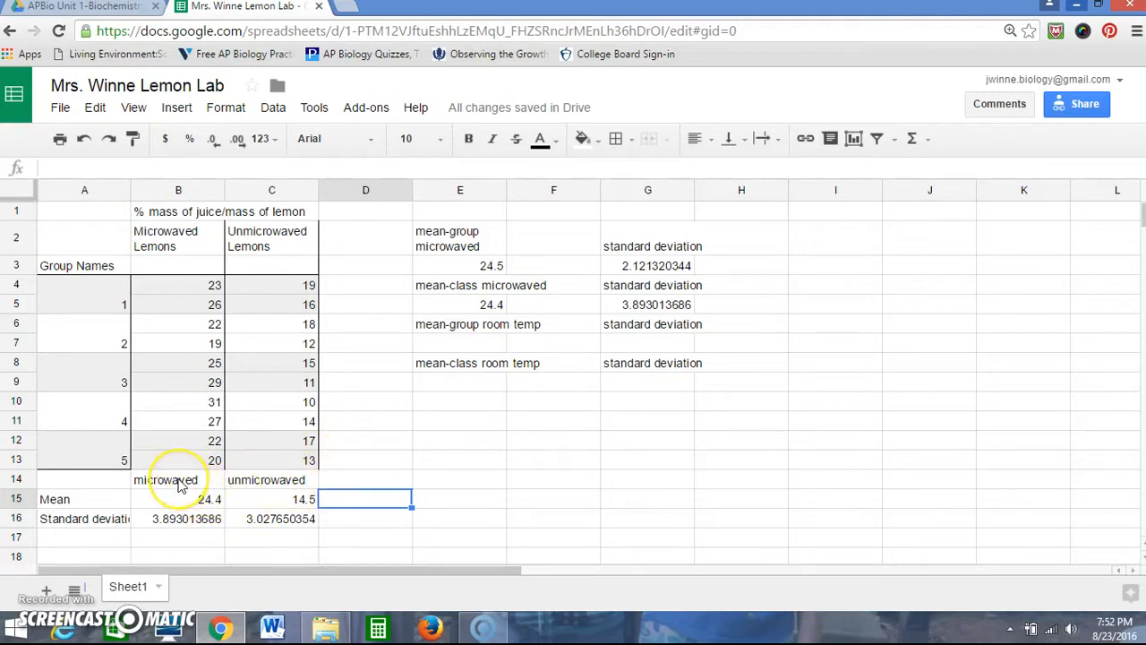
drag(179, 485, 259, 503)
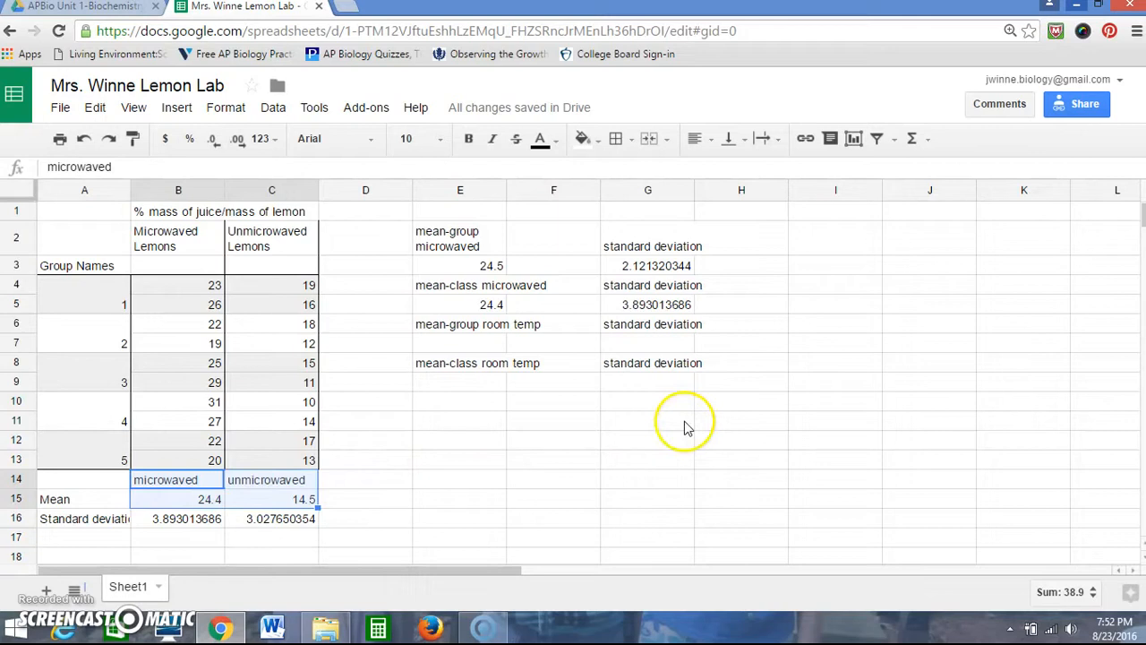
click(855, 142)
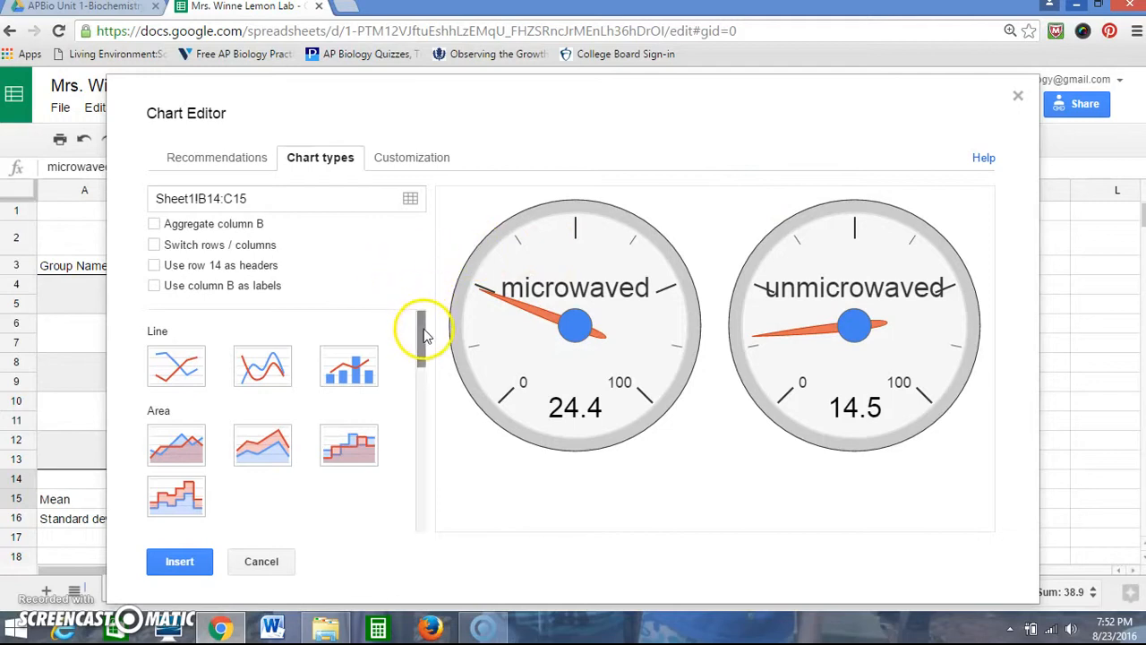
drag(422, 333, 421, 376)
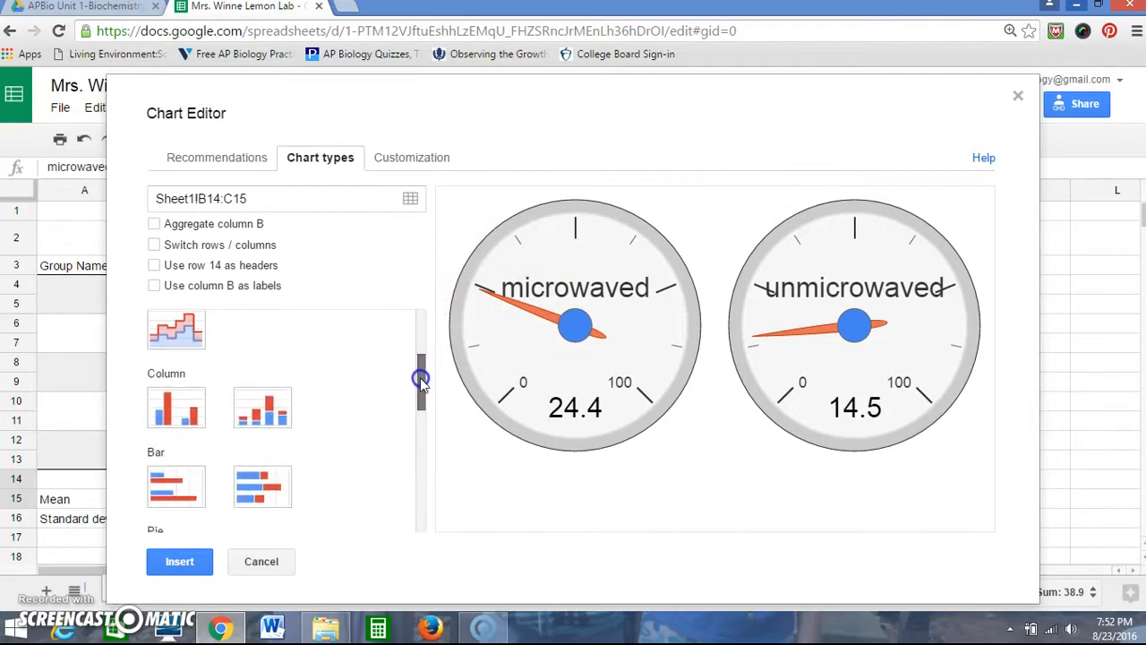
click(185, 408)
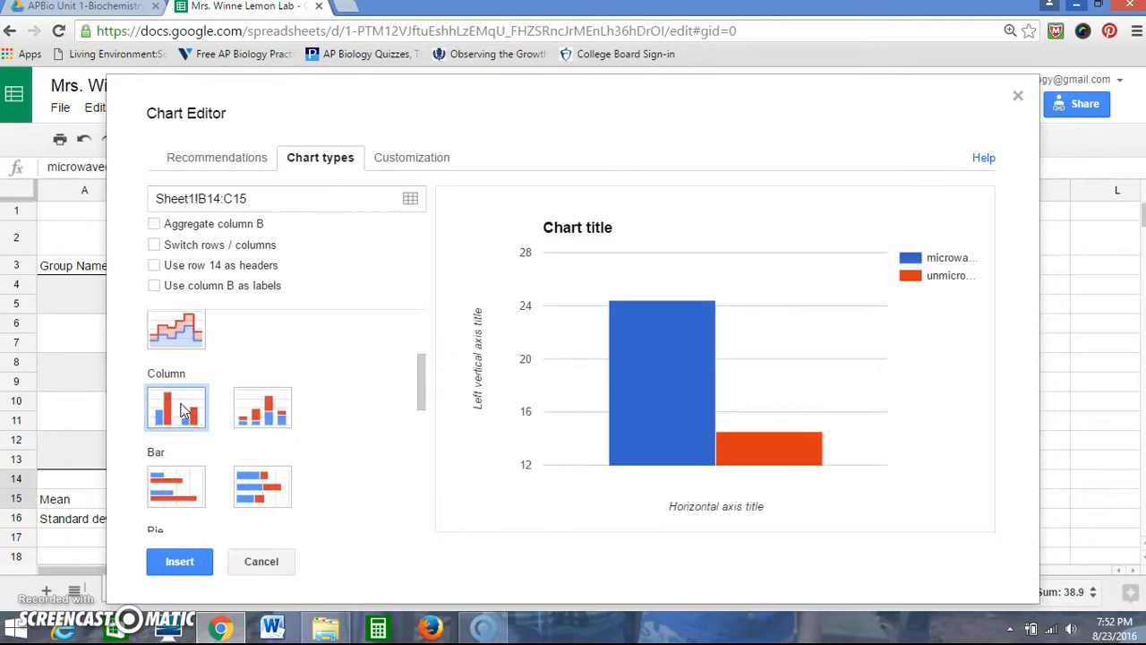
drag(422, 379, 417, 351)
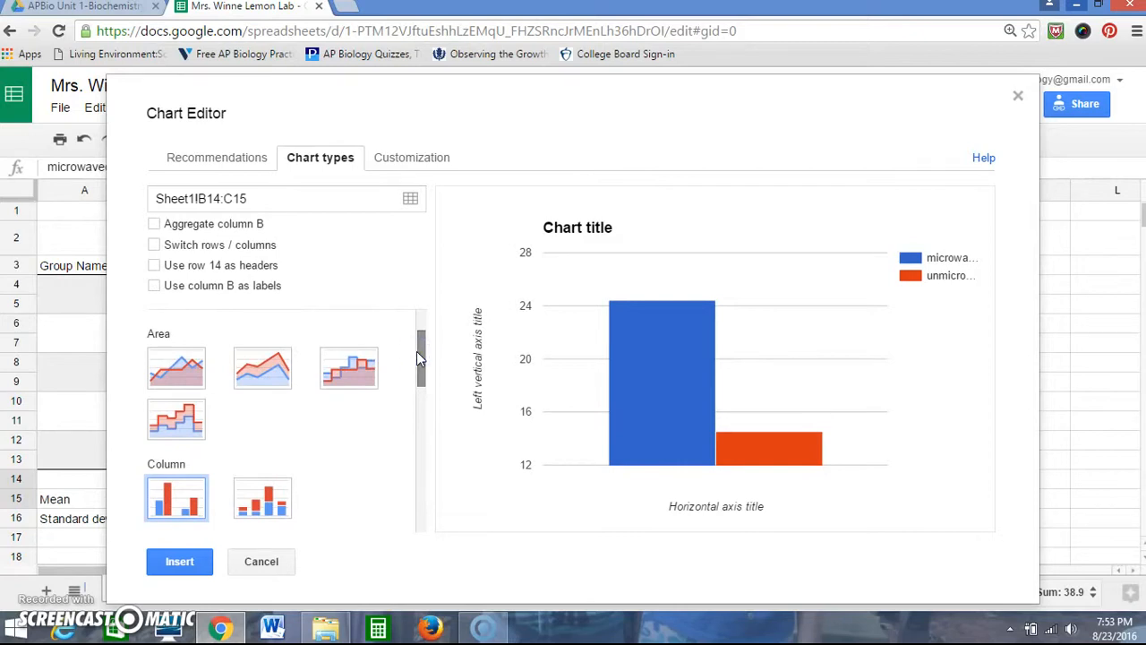
click(408, 228)
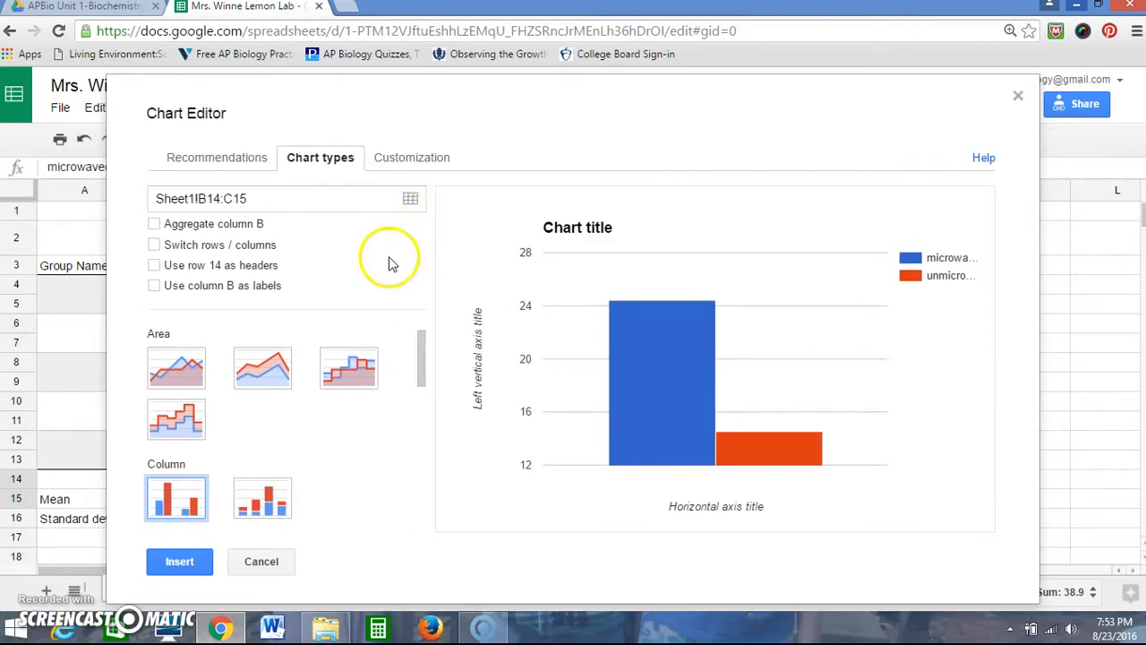
Replace the chart's title with the teacher's name followed by "Lemon Juice Graph".
click(411, 165)
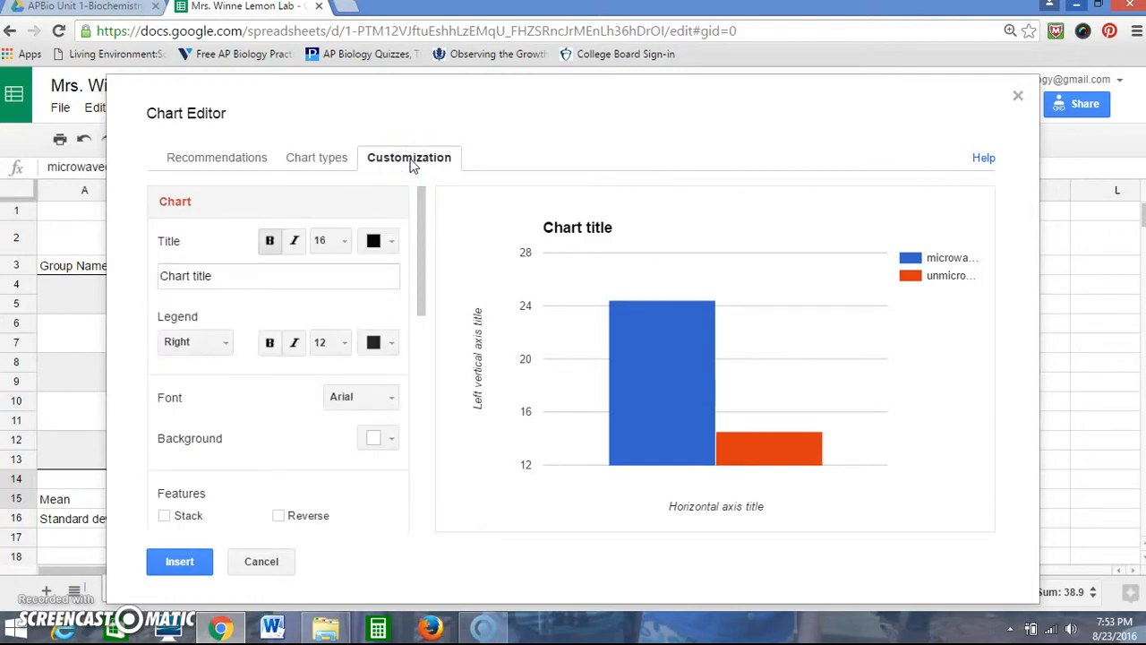
click(164, 276)
text(Mrs. Winne)
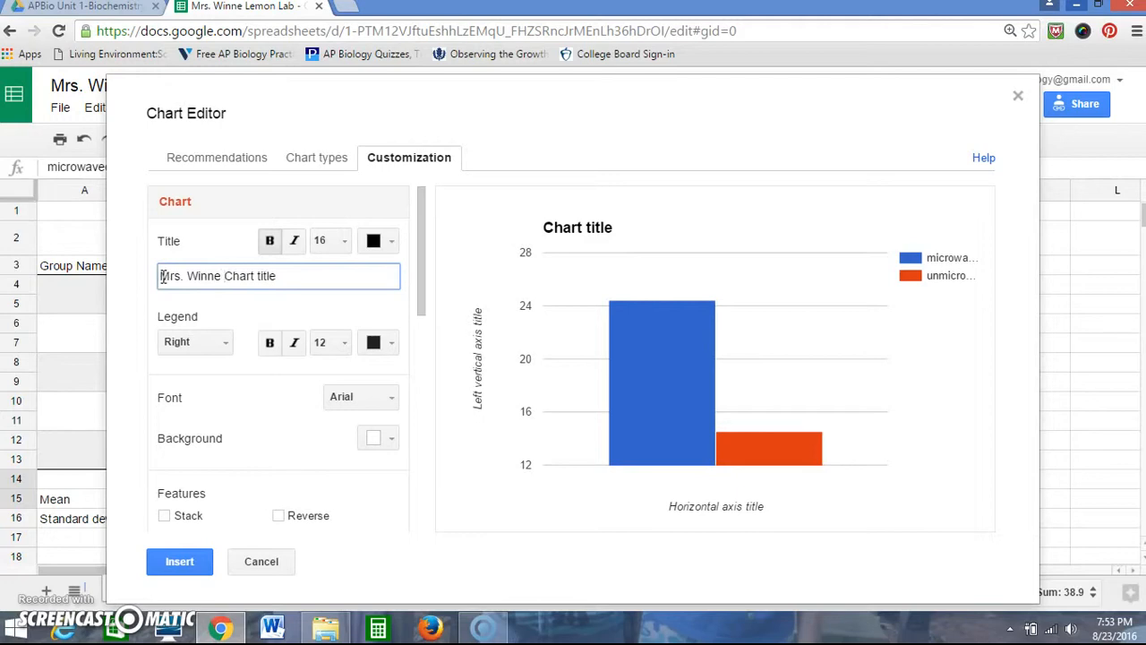
text( Lemon Ju)
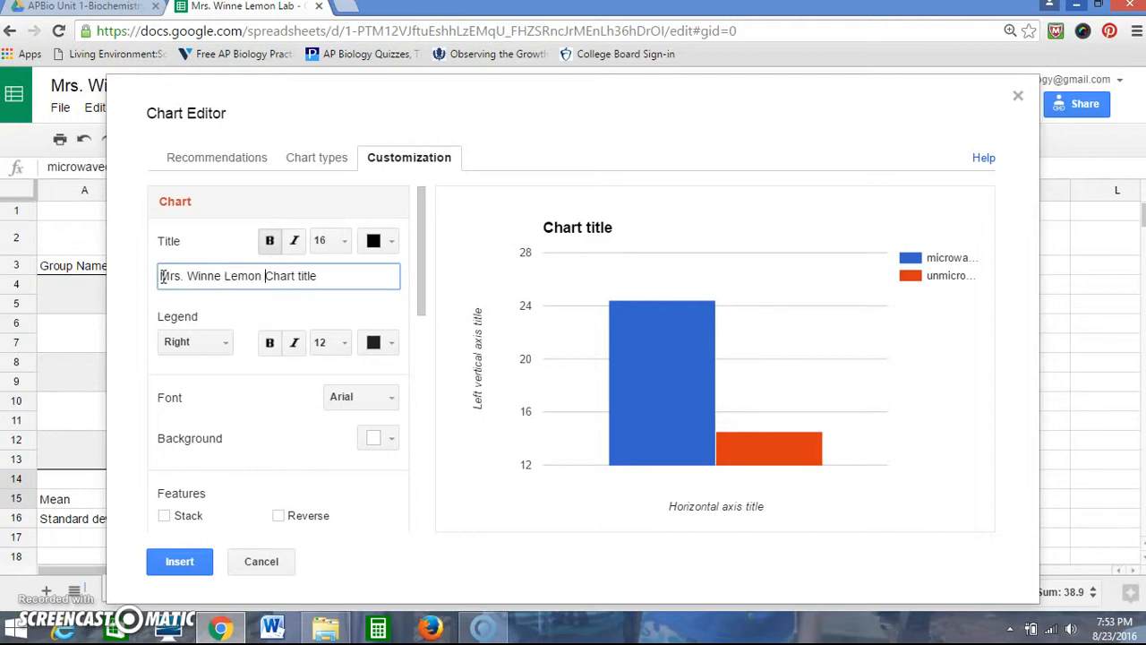
text(ice Grap)
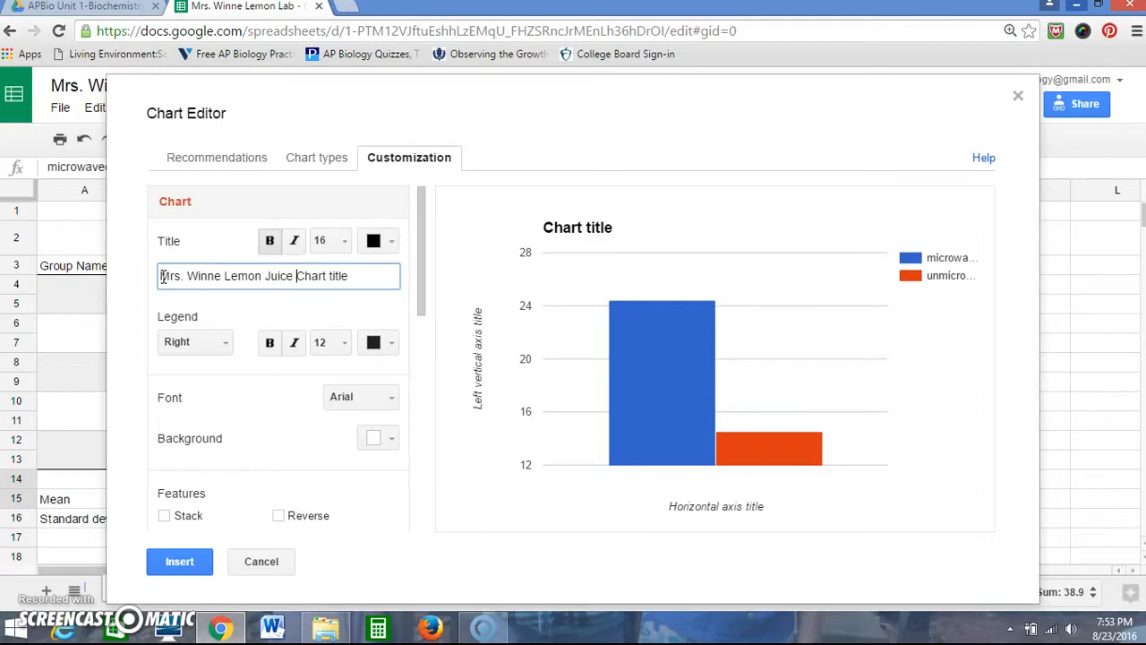
text(h)
key(Right)
key(Right)
key(Right)
key(Right)
key(Right)
key(Right)
key(Right)
key(BackSpace)
key(BackSpace)
key(BackSpace)
key(BackSpace)
key(BackSpace)
key(BackSpace)
key(BackSpace)
key(BackSpace)
key(BackSpace)
key(BackSpace)
key(BackSpace)
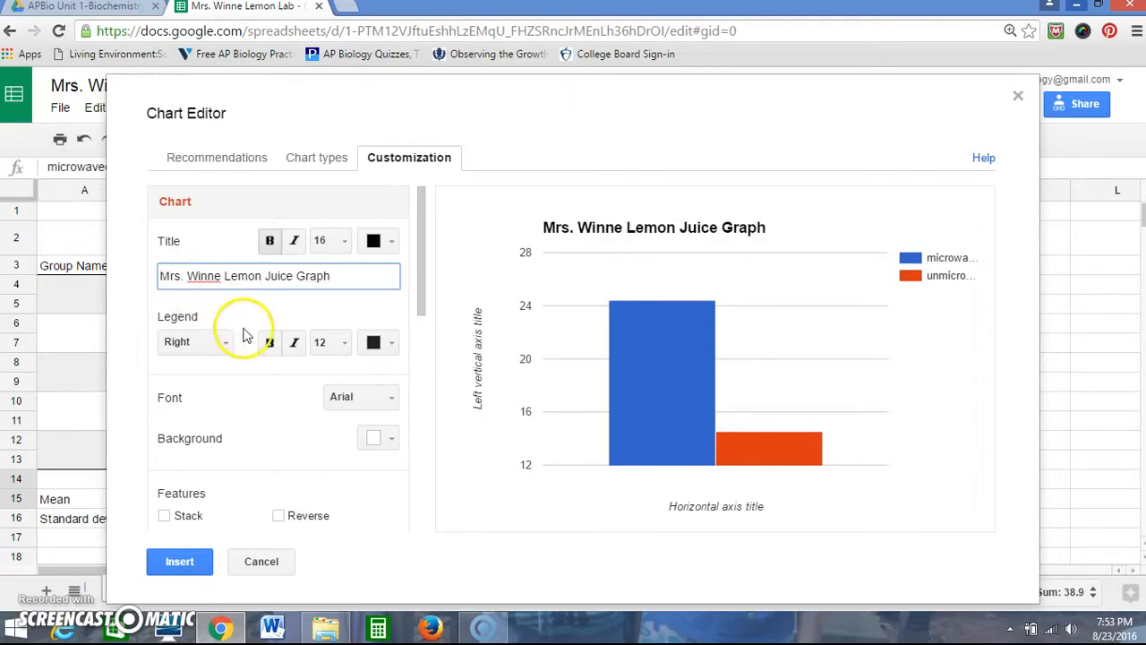
Set the chart's horizontal axis title to "lemons".
click(421, 279)
drag(421, 280, 421, 395)
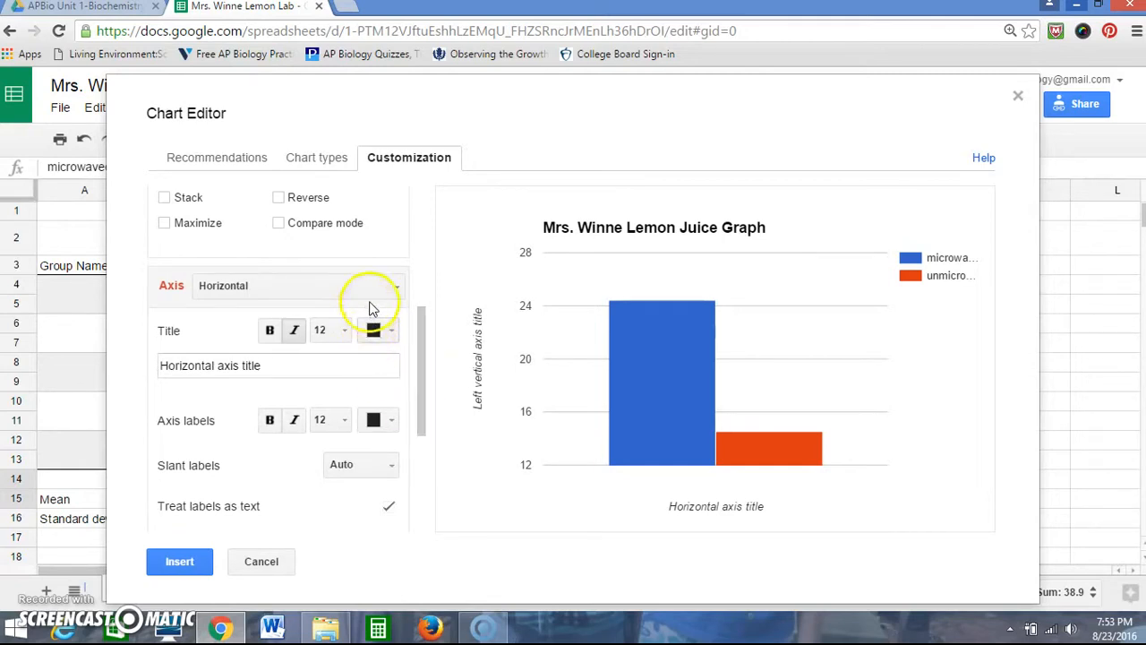
click(266, 366)
key(BackSpace)
key(BackSpace)
key(BackSpace)
key(BackSpace)
key(BackSpace)
key(BackSpace)
key(BackSpace)
key(BackSpace)
key(BackSpace)
key(BackSpace)
key(BackSpace)
key(BackSpace)
key(BackSpace)
key(BackSpace)
key(BackSpace)
key(BackSpace)
key(BackSpace)
key(BackSpace)
key(BackSpace)
key(BackSpace)
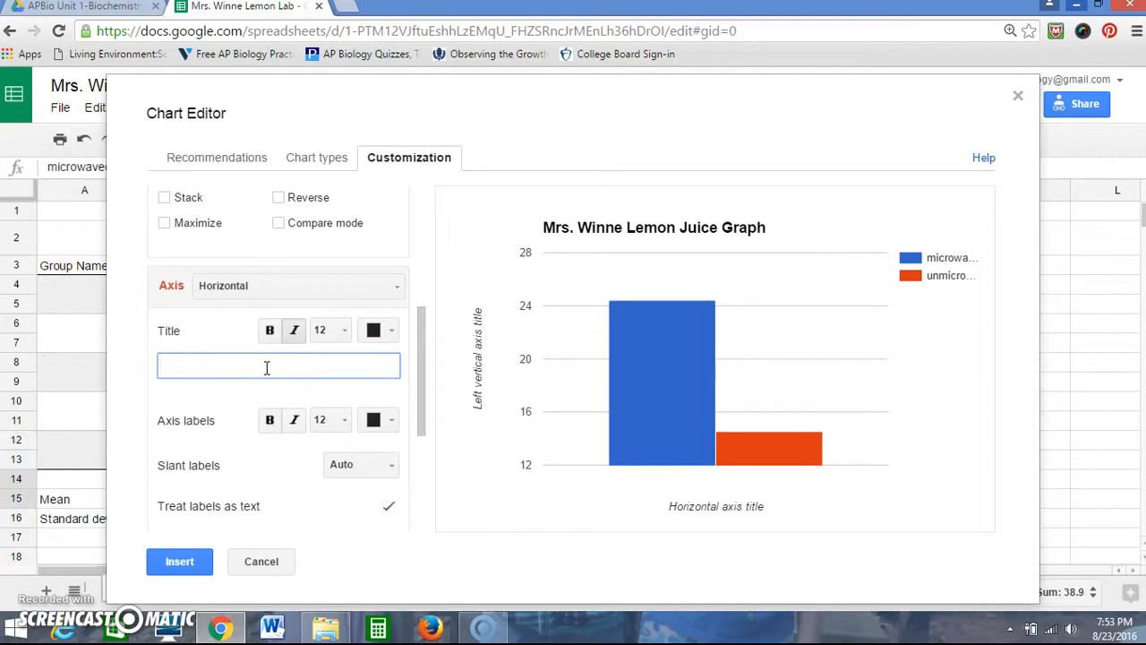
text(lemons)
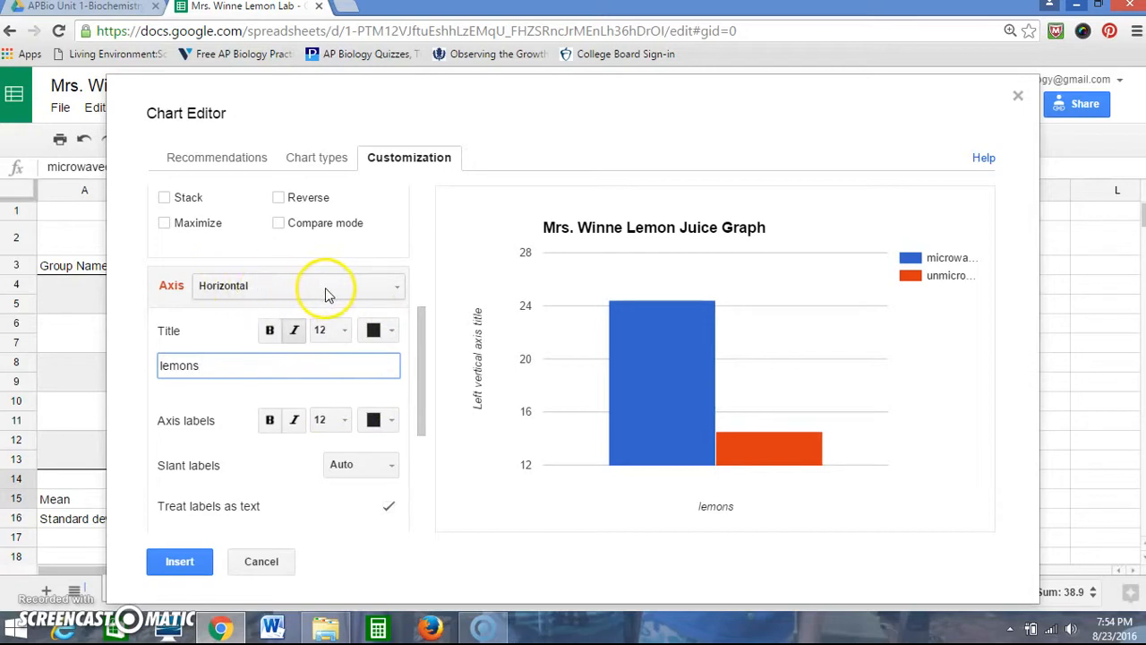
Set the chart's left vertical axis title to "% juice per mass of lemon".
click(396, 286)
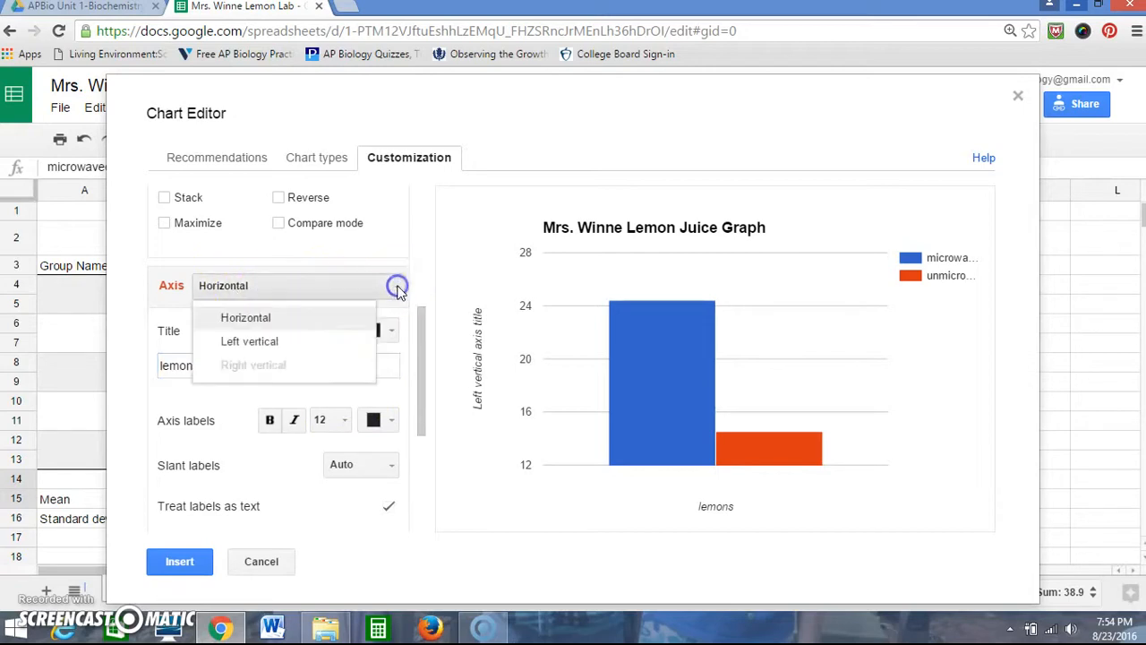
click(283, 346)
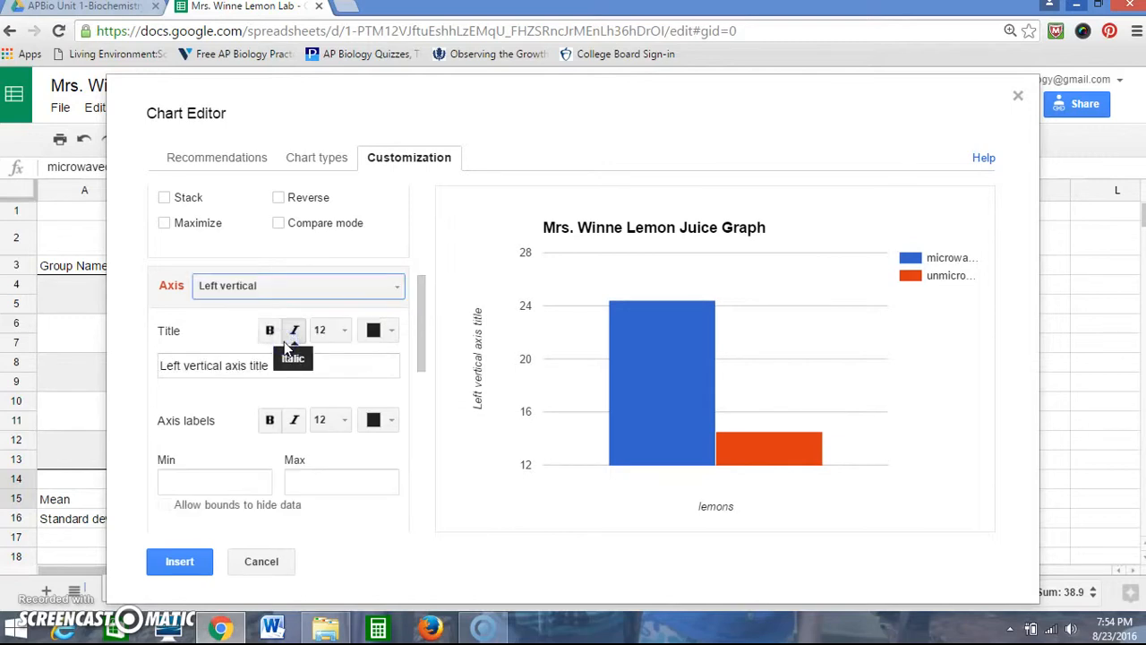
click(322, 365)
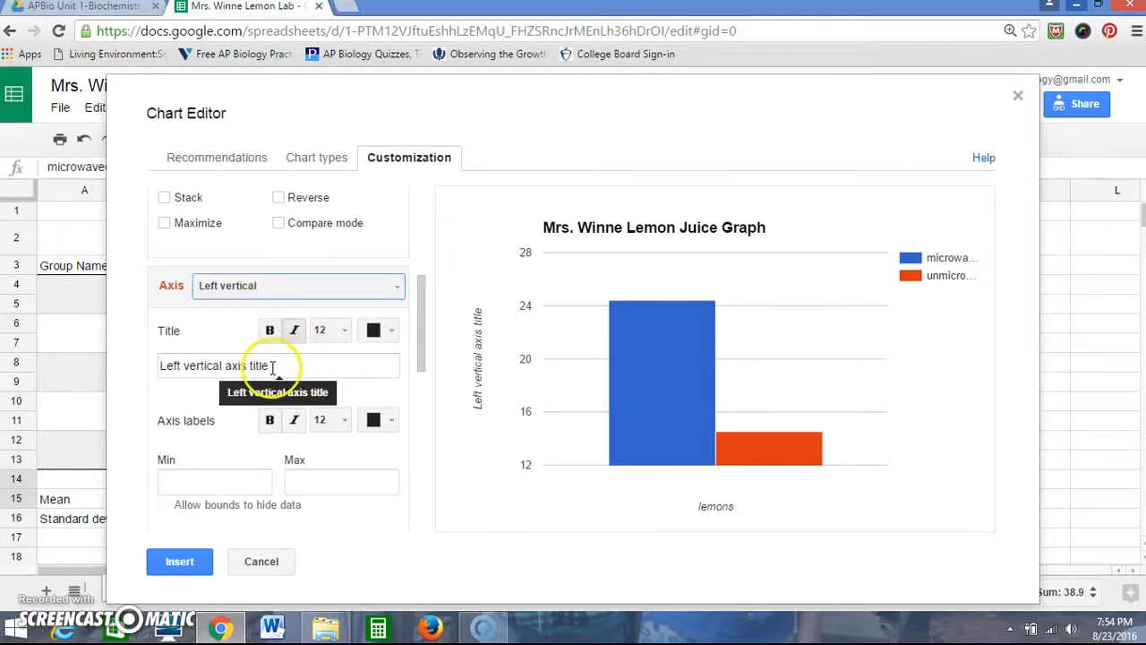
text(% mass of juice comp)
key(BackSpace)
key(BackSpace)
key(BackSpace)
key(BackSpace)
key(BackSpace)
key(BackSpace)
key(BackSpace)
key(BackSpace)
key(BackSpace)
key(BackSpace)
key(BackSpace)
key(BackSpace)
key(BackSpace)
key(BackSpace)
key(BackSpace)
key(BackSpace)
key(BackSpace)
key(BackSpace)
key(BackSpace)
key(BackSpace)
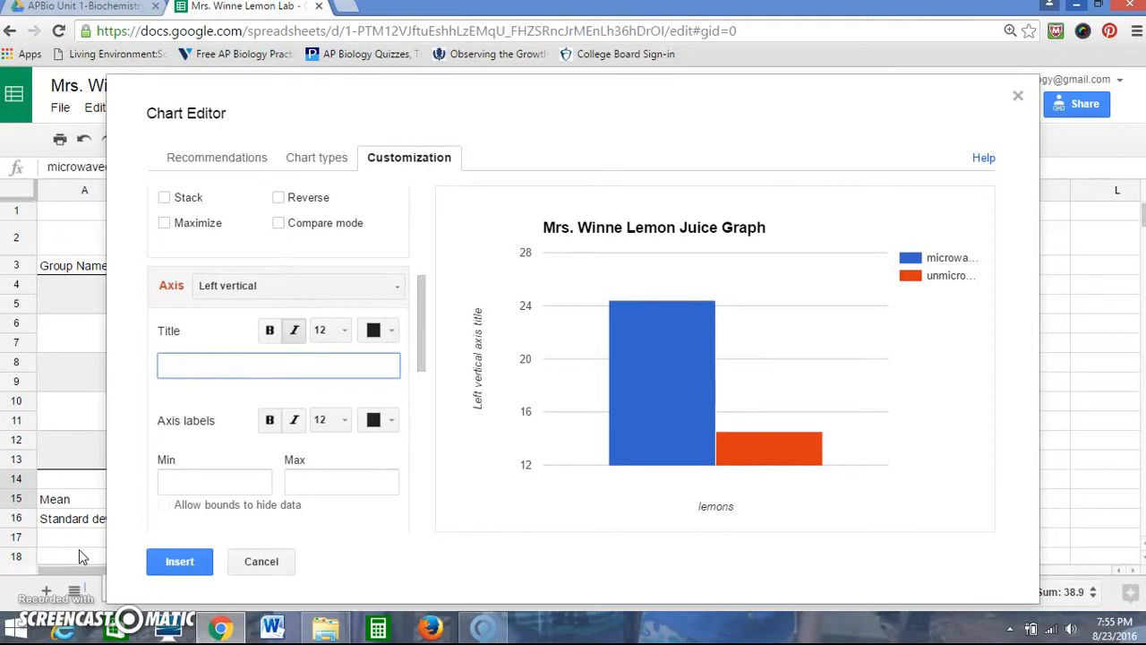
text(% juice per mass of lemon)
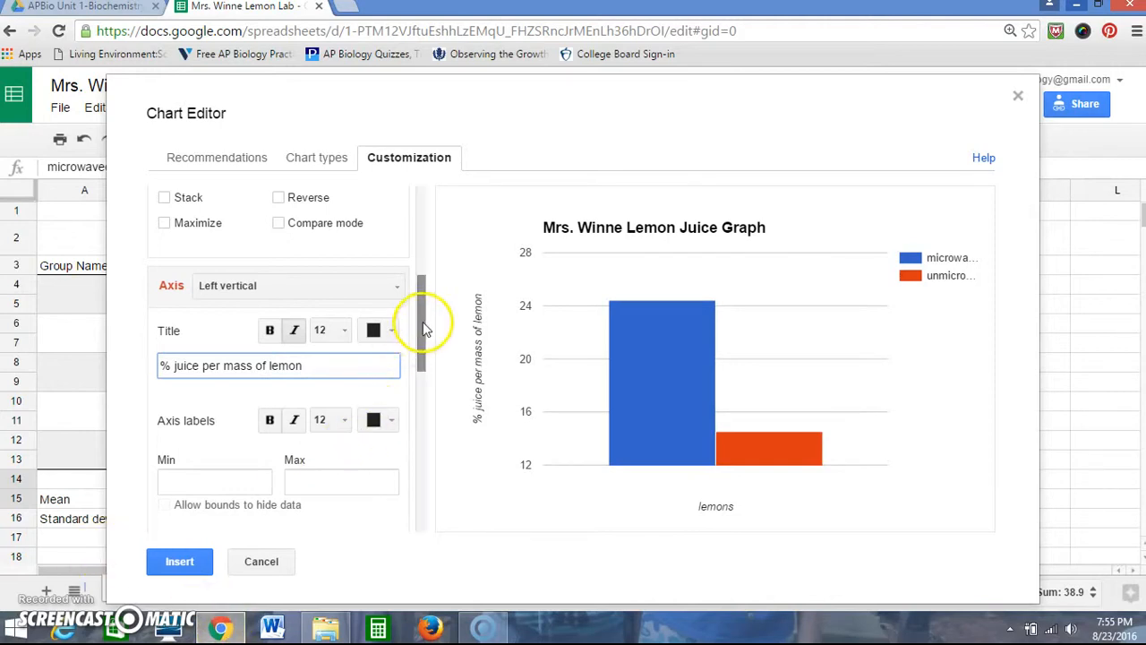
Add constant error bars of size 2 to all columns and insert the chart into the sheet.
drag(421, 329, 420, 354)
drag(419, 367, 427, 464)
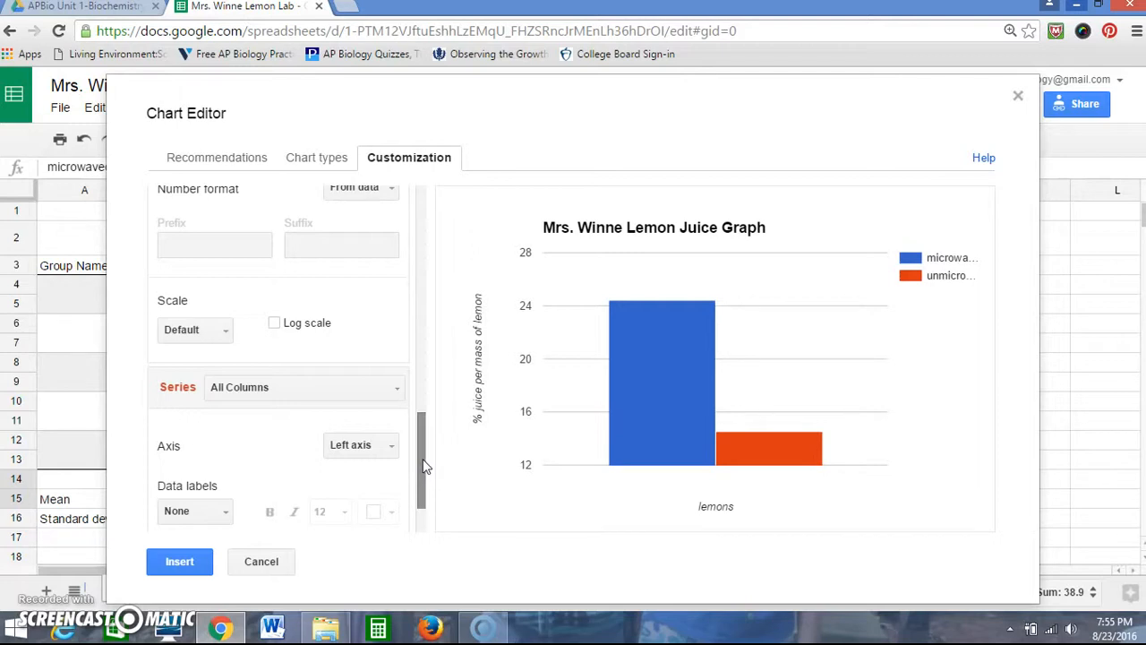
drag(426, 465, 420, 501)
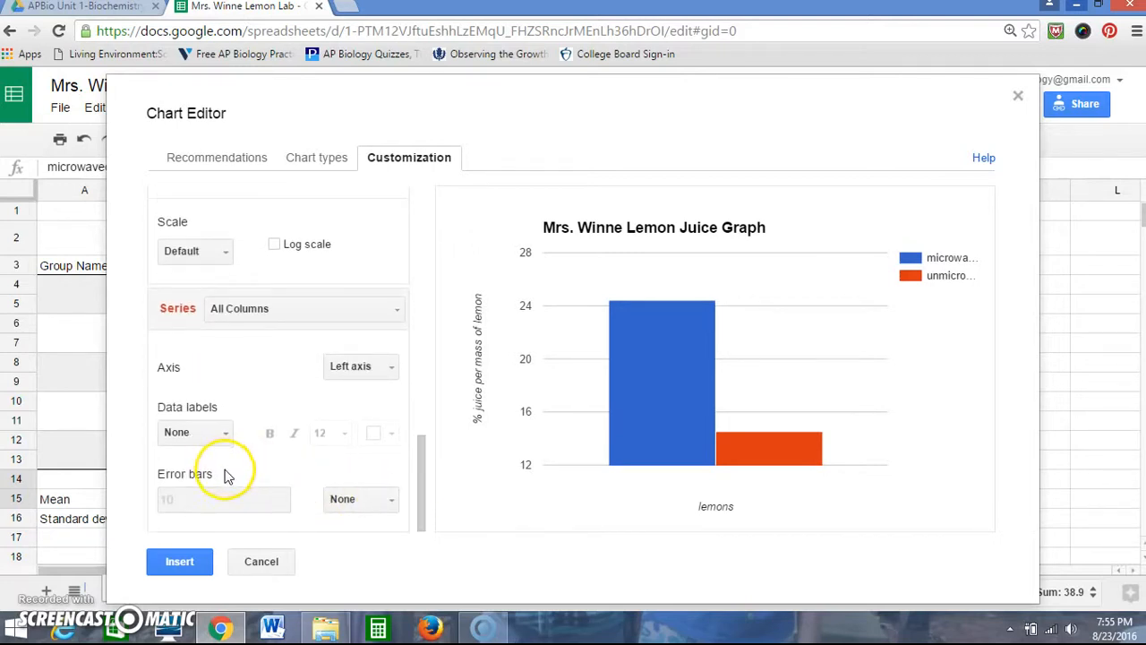
click(390, 500)
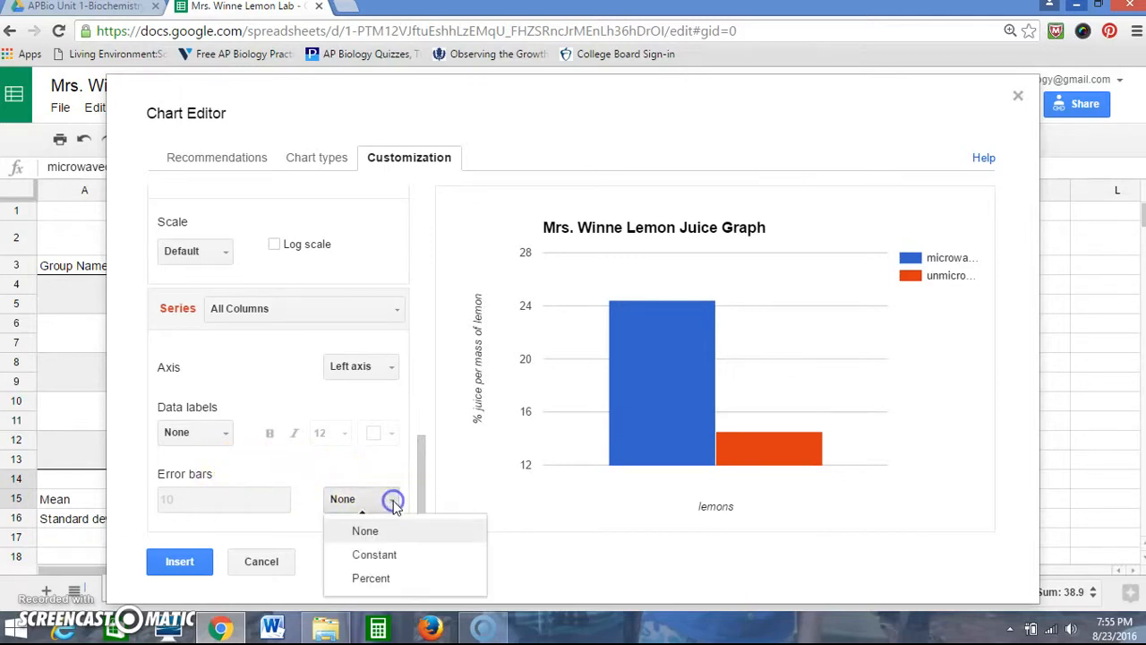
click(380, 555)
click(225, 504)
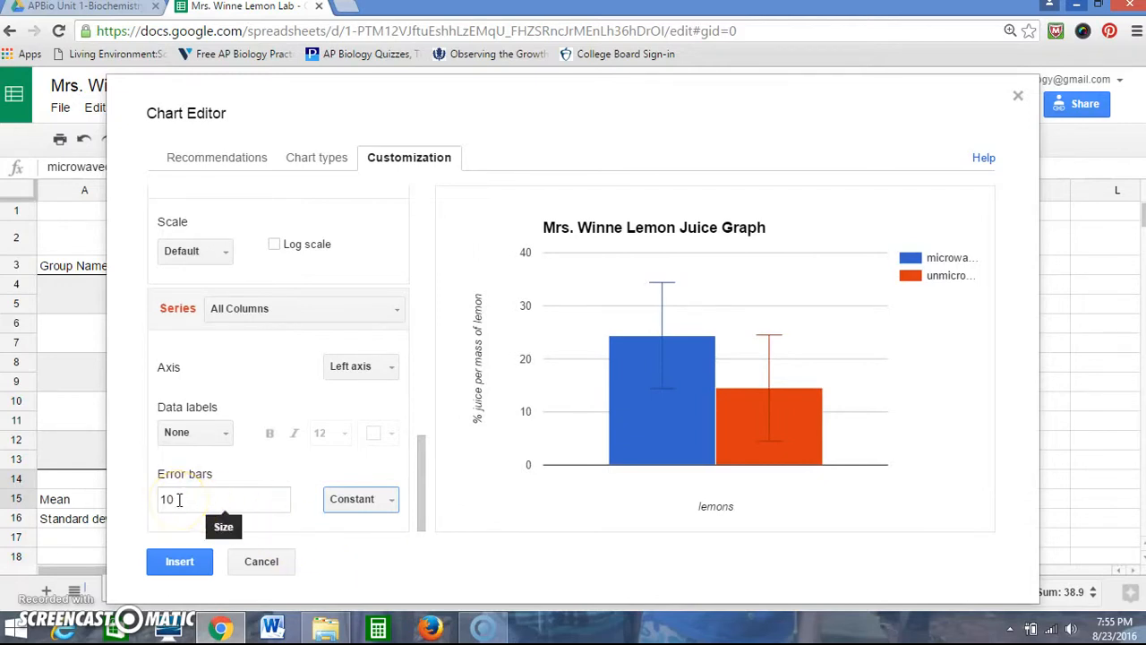
click(179, 500)
key(BackSpace)
key(BackSpace)
text(2)
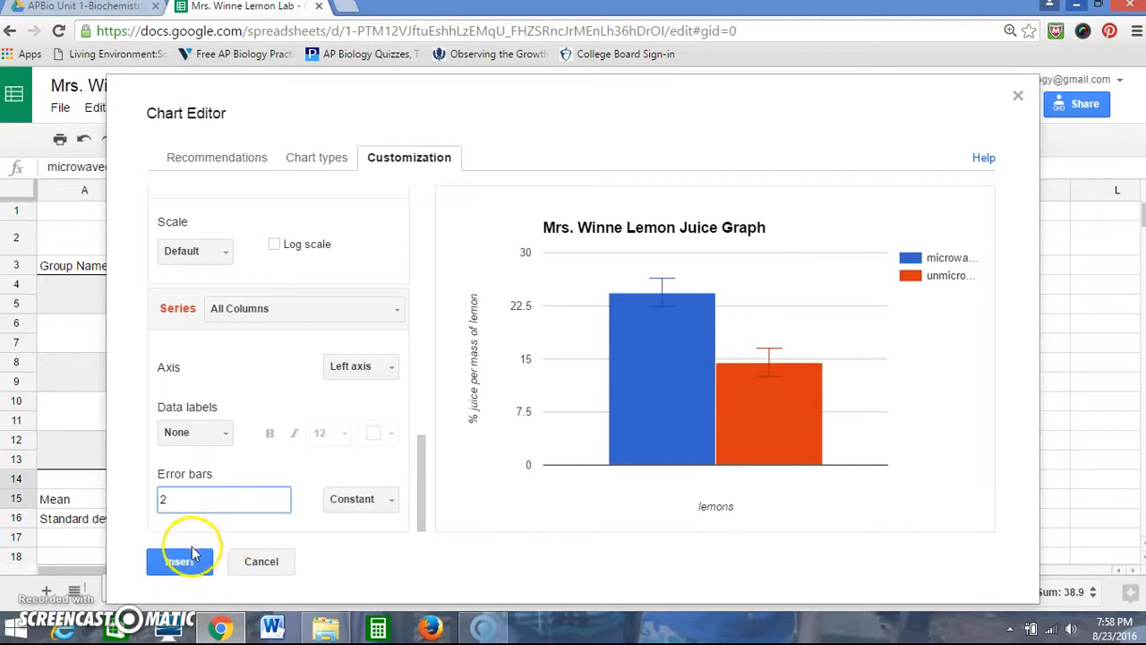
click(179, 562)
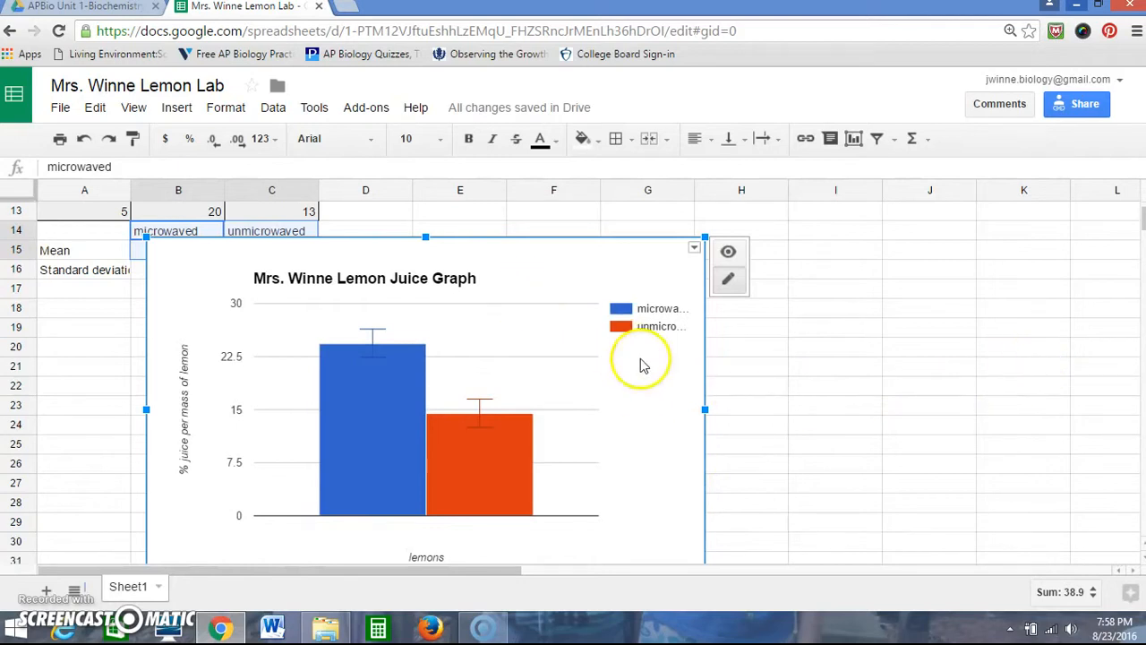
Enlarge the inserted chart so it extends from column B into column J and down to about row 34.
drag(705, 406, 858, 407)
mouse_move(1141, 217)
mouse_down()
mouse_move(1144, 230)
mouse_move(1142, 220)
mouse_up()
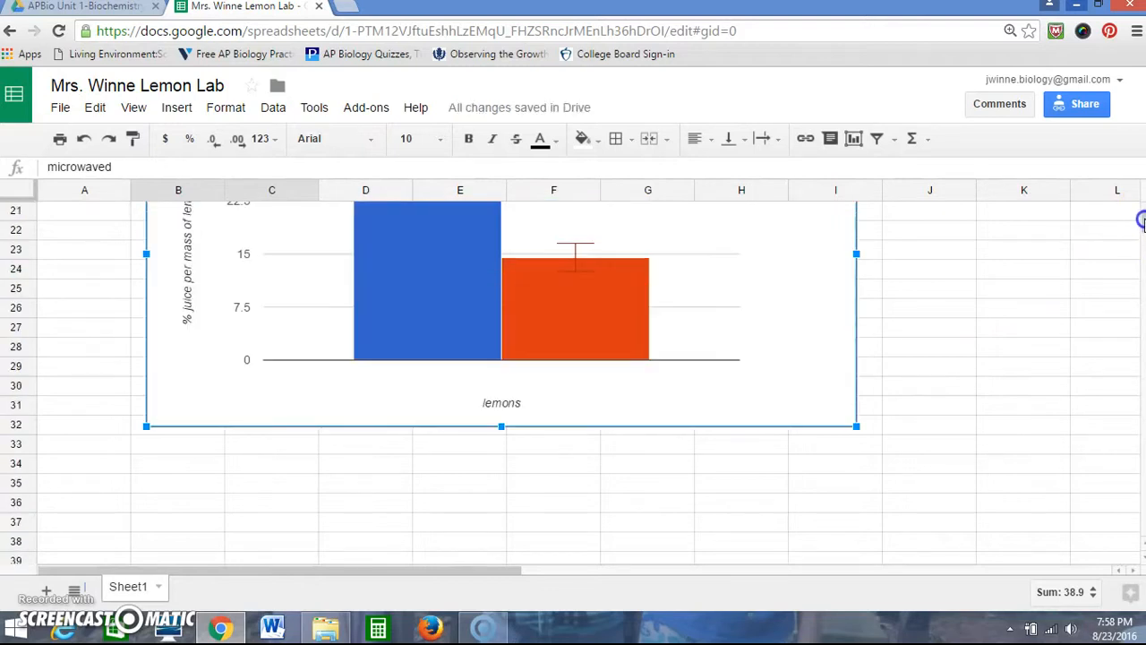
drag(853, 431, 945, 477)
drag(1143, 221, 1141, 222)
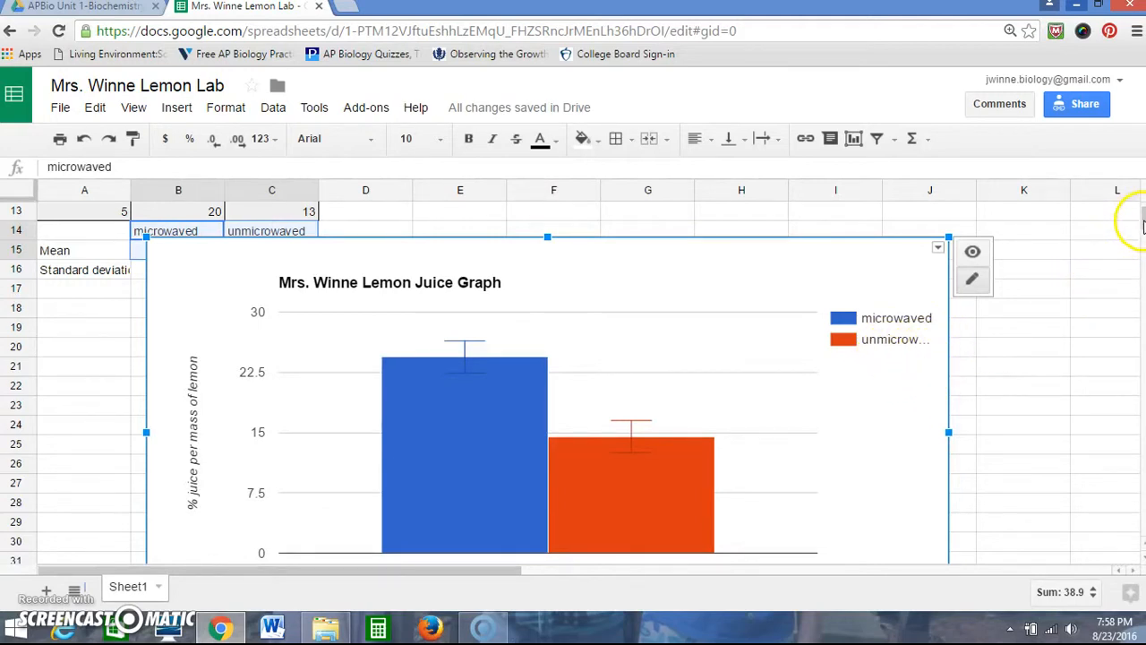
scroll(1141, 224, down, 3)
scroll(1142, 221, up, 5)
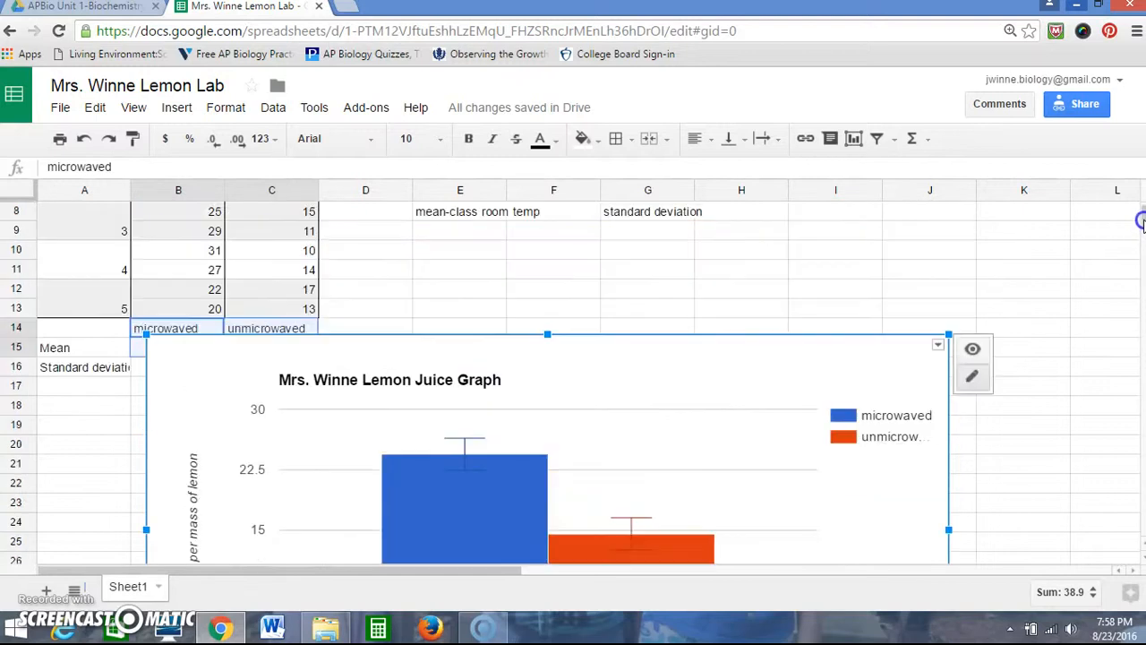
scroll(1141, 224, down, 1)
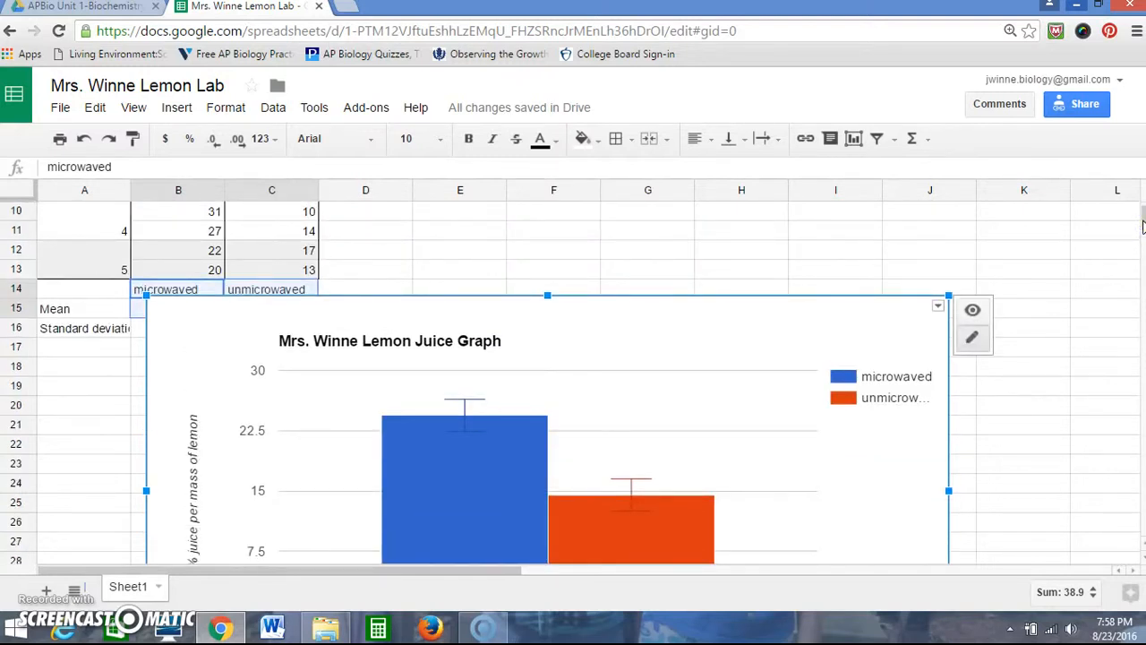
click(938, 309)
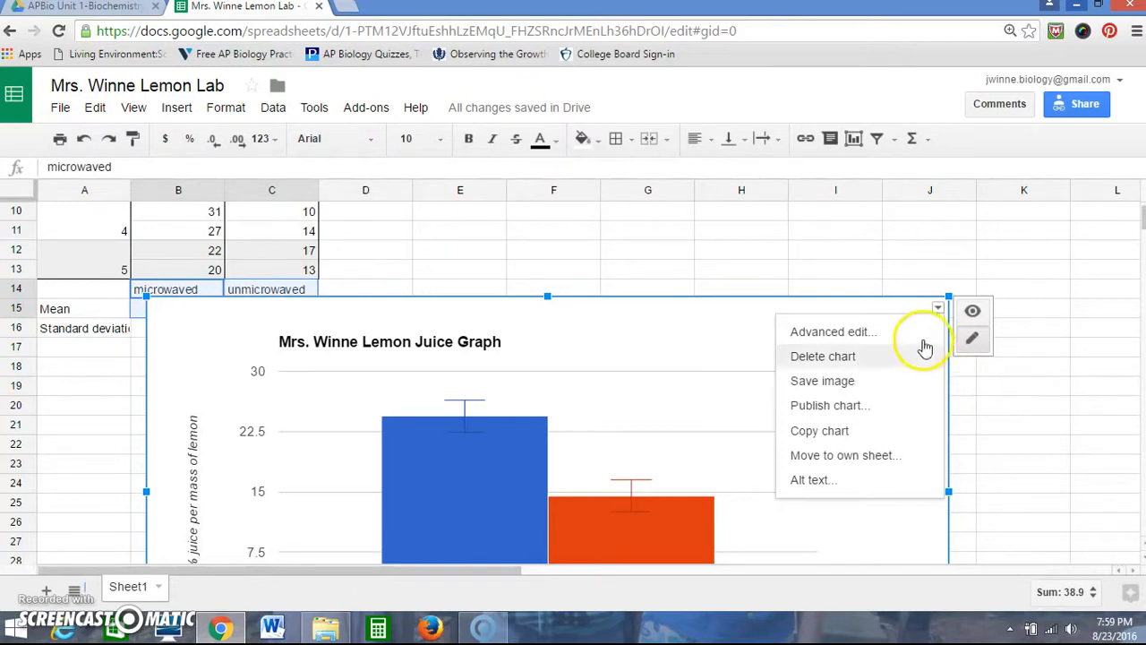
click(938, 308)
click(939, 308)
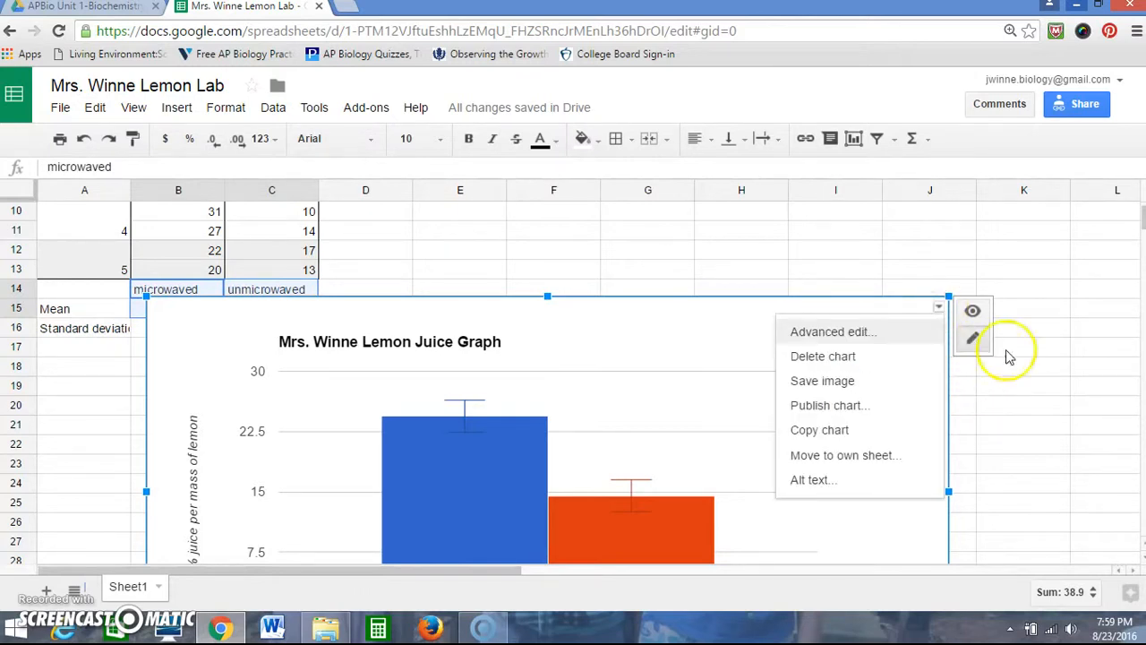
click(1029, 367)
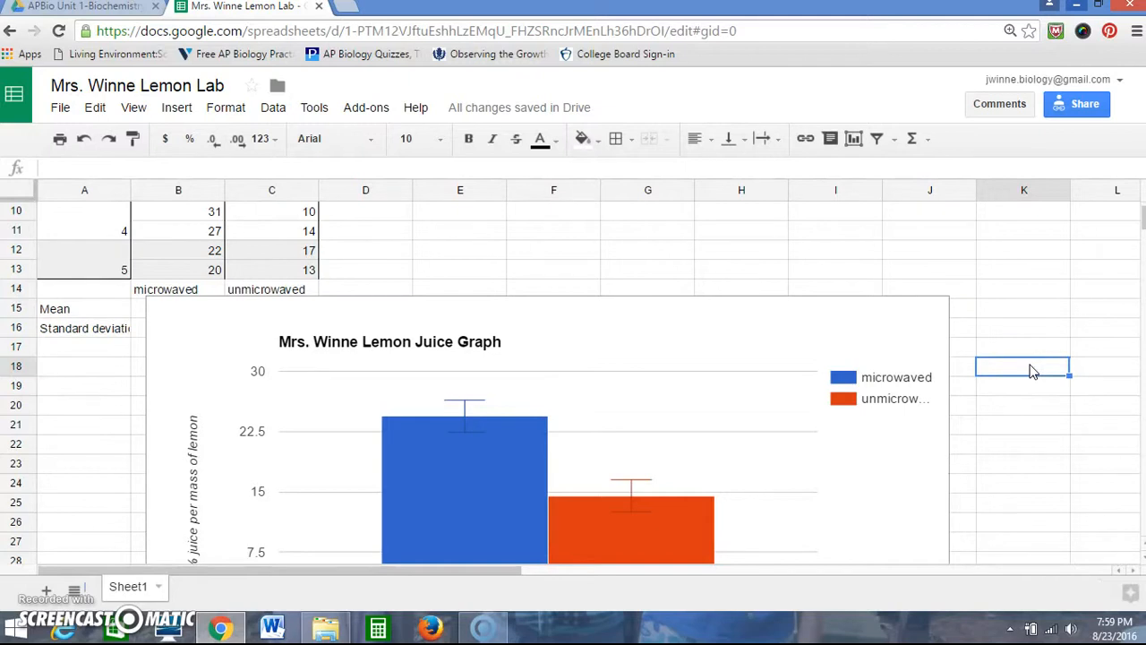